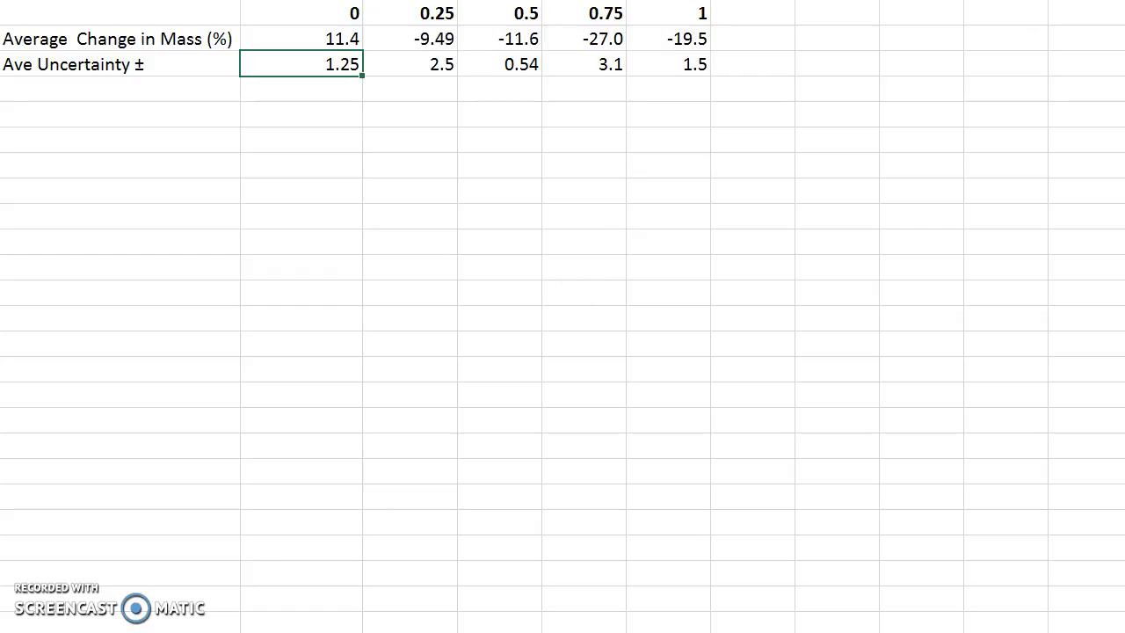
- Select B1:F2, holding the concentrations and average mass changes
{"action": "key", "text": "super"}
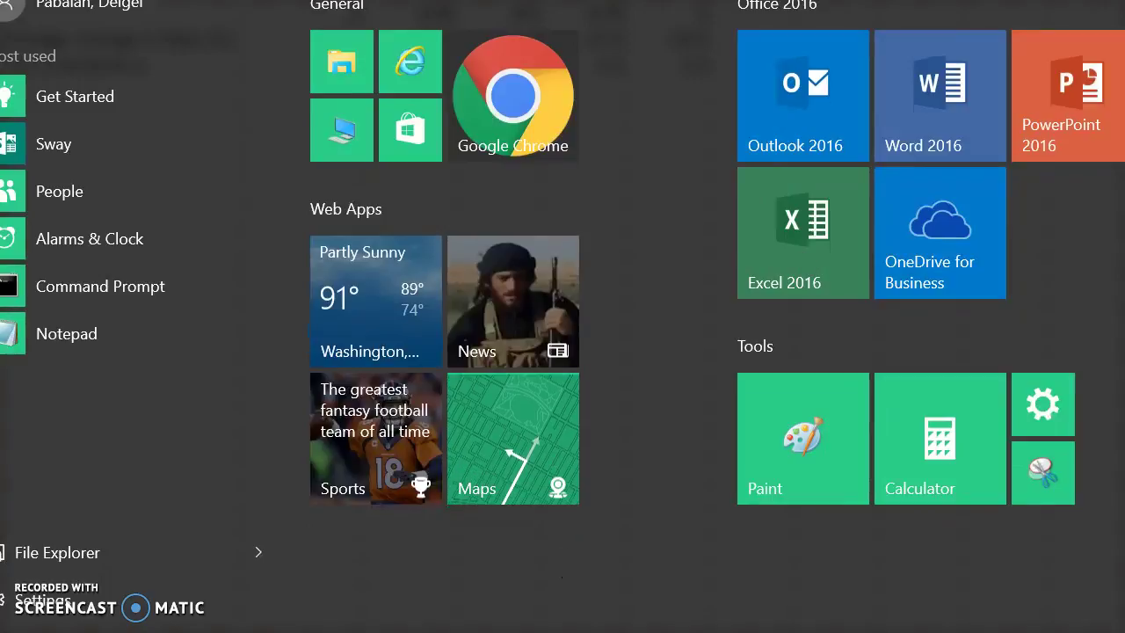
{"action": "key", "text": "Escape"}
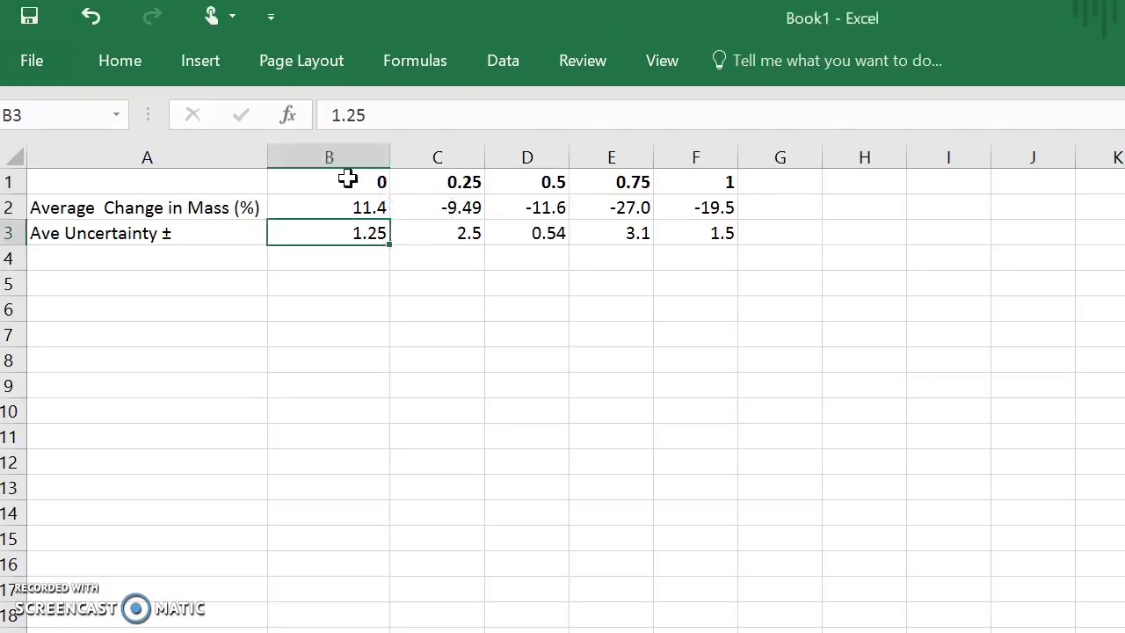
{"action": "left_click_drag", "start_coordinate": [347, 180], "coordinate": [690, 208]}
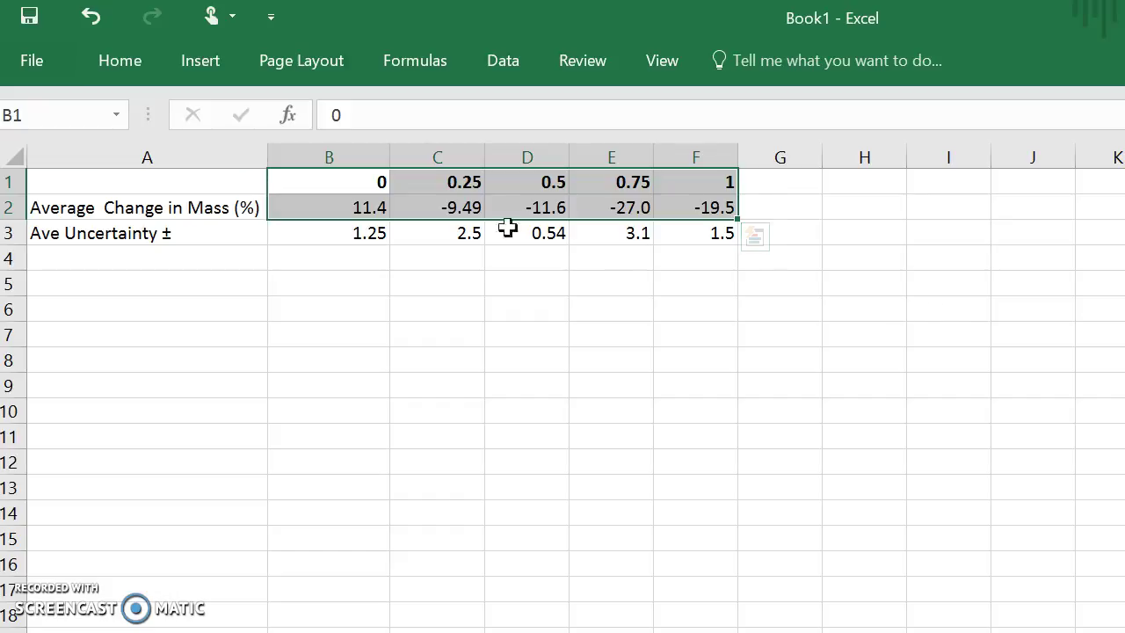
- Insert a plain scatter chart of B1:F2 and move it up just beneath the table
{"action": "left_click", "coordinate": [200, 66]}
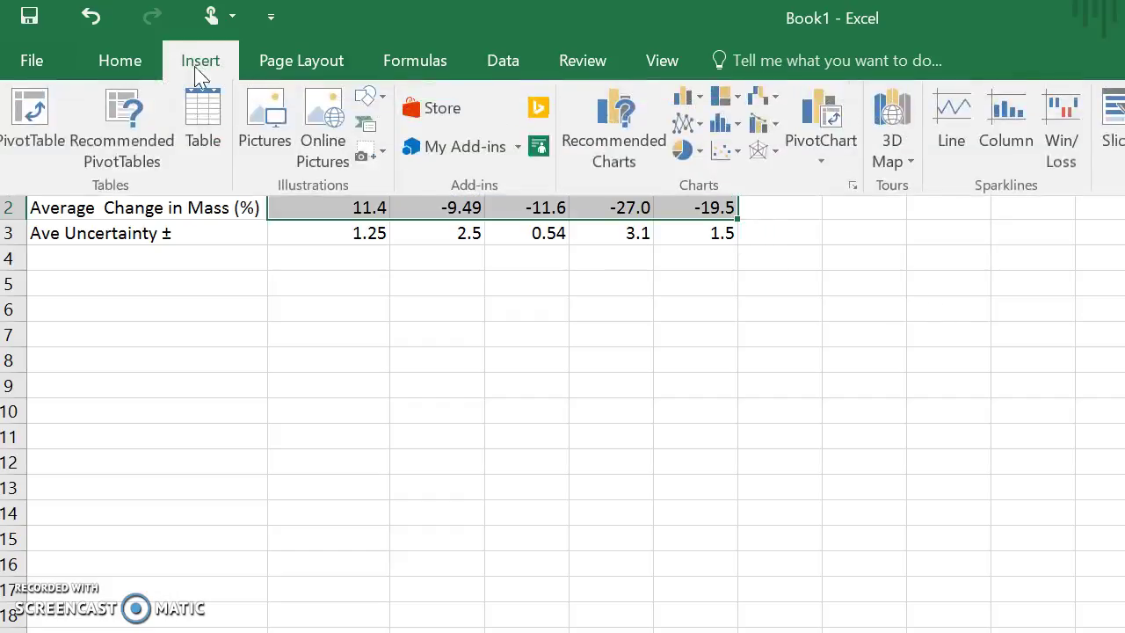
{"action": "left_click", "coordinate": [719, 152]}
{"action": "left_click", "coordinate": [738, 238]}
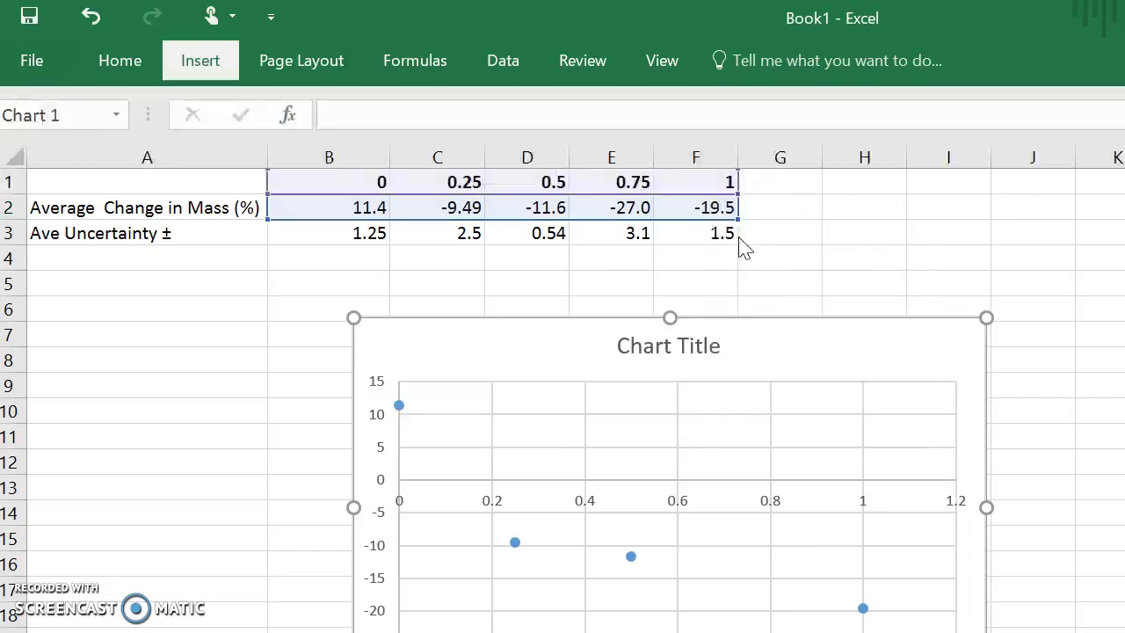
{"action": "left_click_drag", "start_coordinate": [856, 329], "coordinate": [831, 276]}
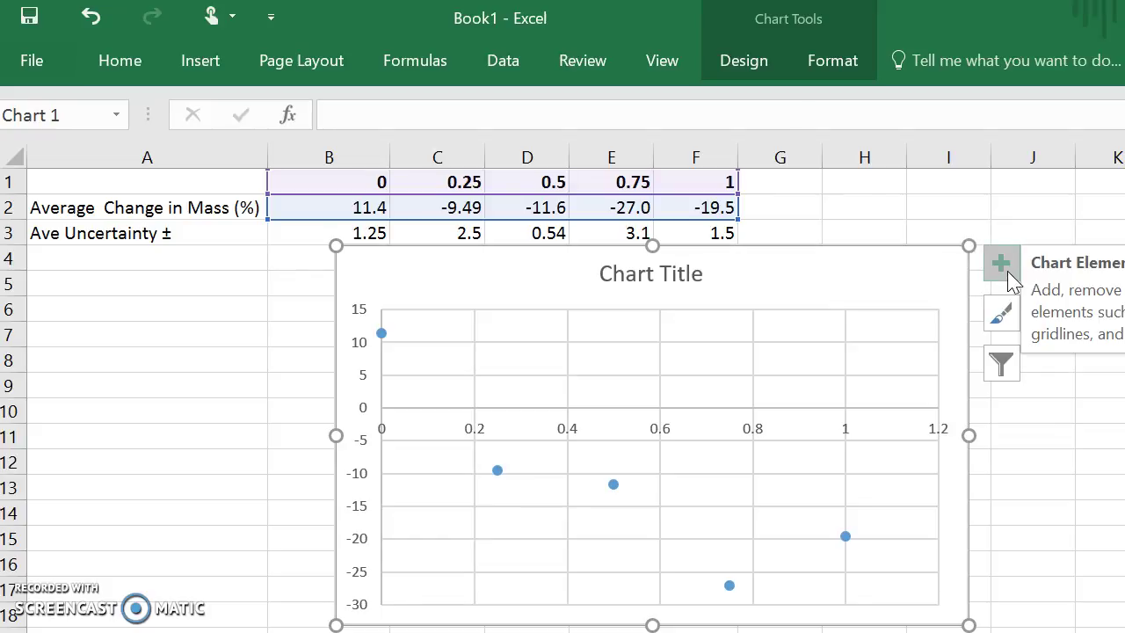
{"action": "left_click", "coordinate": [745, 67]}
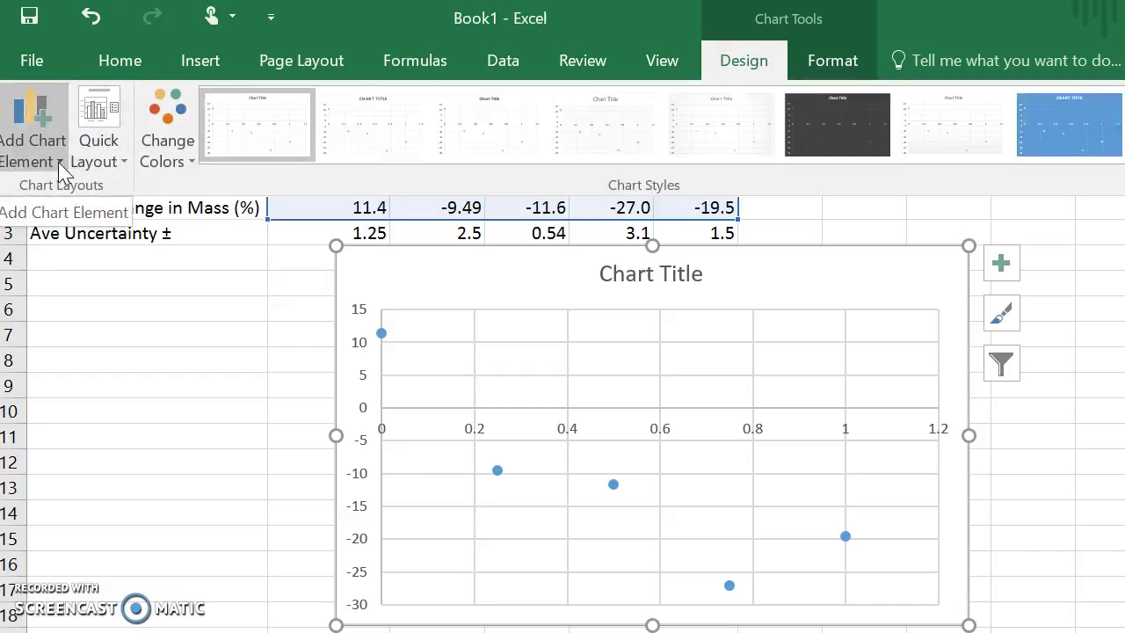
{"action": "left_click", "coordinate": [371, 139]}
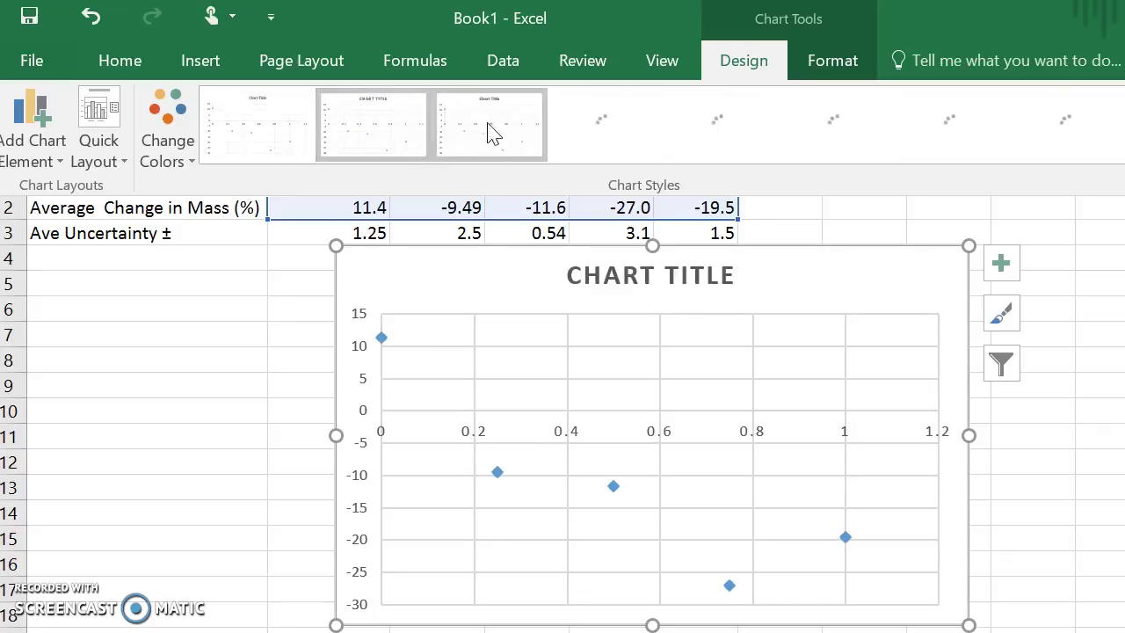
{"action": "left_click", "coordinate": [494, 132]}
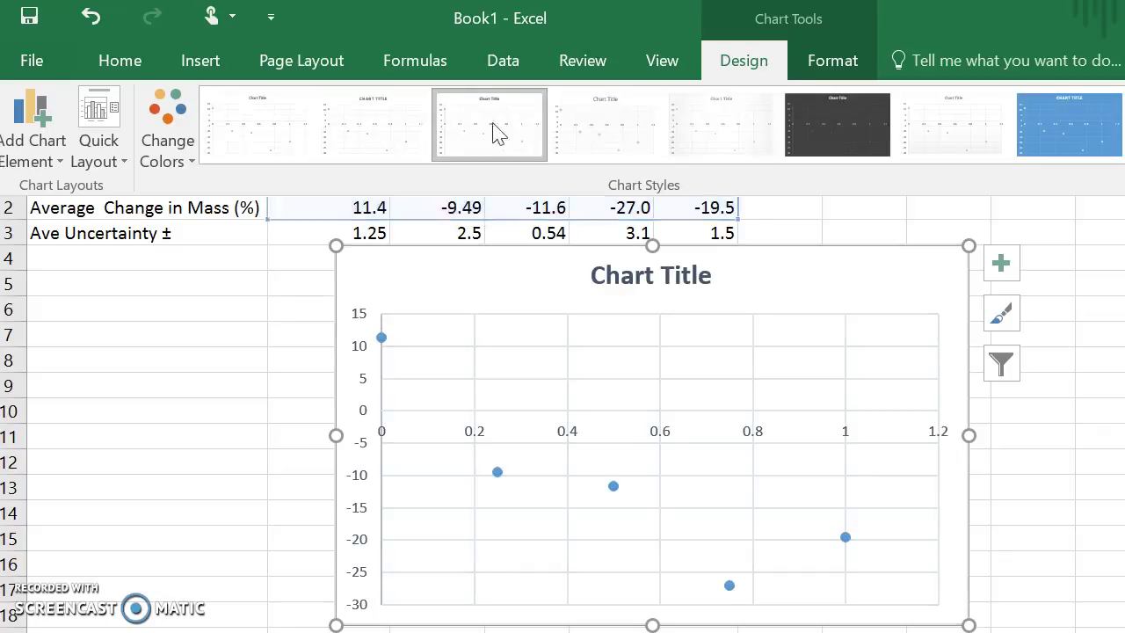
{"action": "left_click", "coordinate": [610, 140]}
{"action": "left_click", "coordinate": [729, 143]}
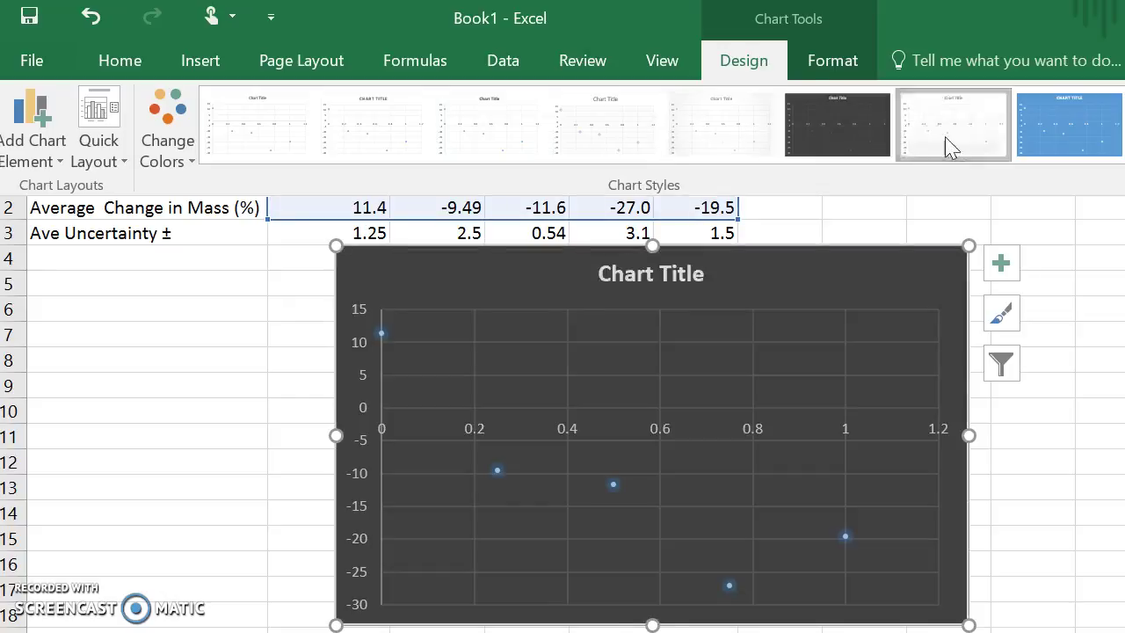
{"action": "left_click", "coordinate": [946, 146]}
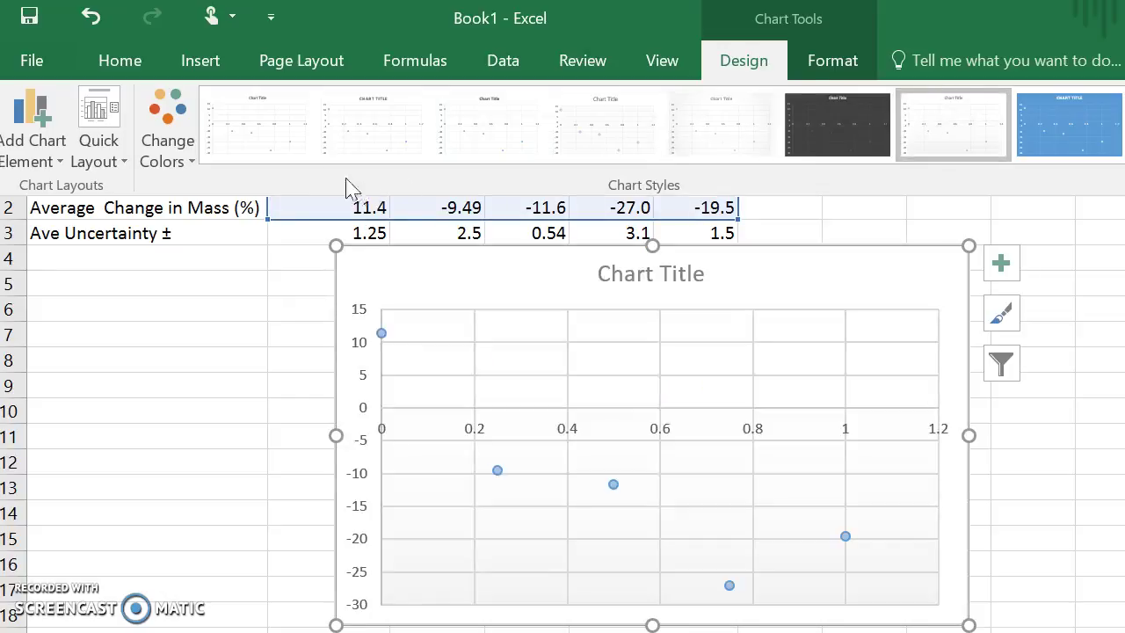
{"action": "left_click", "coordinate": [270, 143]}
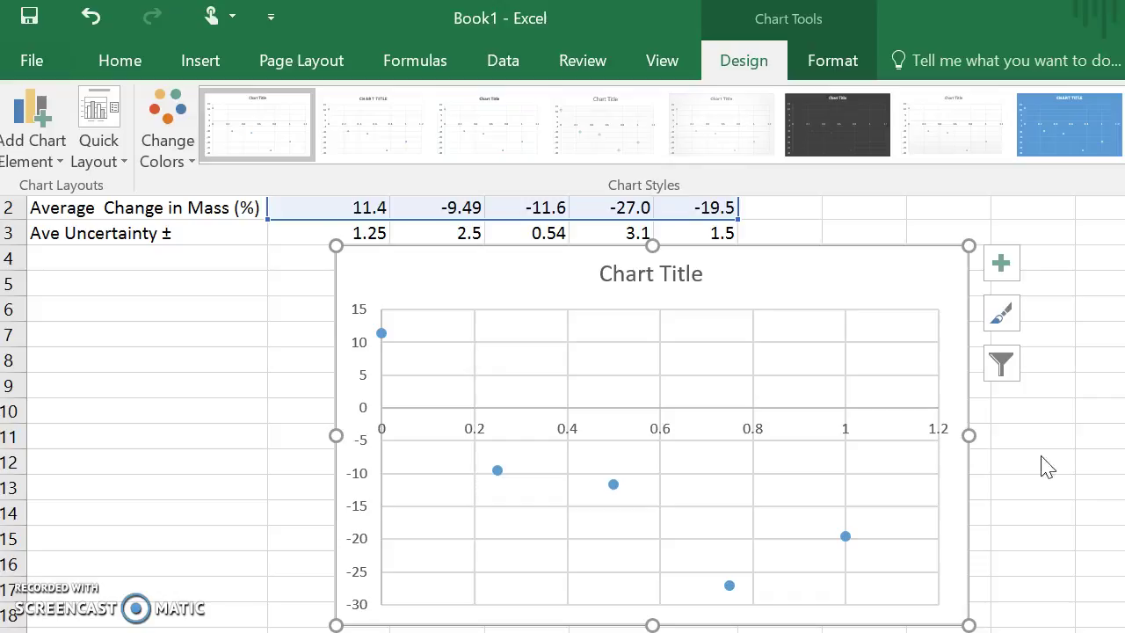
{"action": "double_click", "coordinate": [763, 63]}
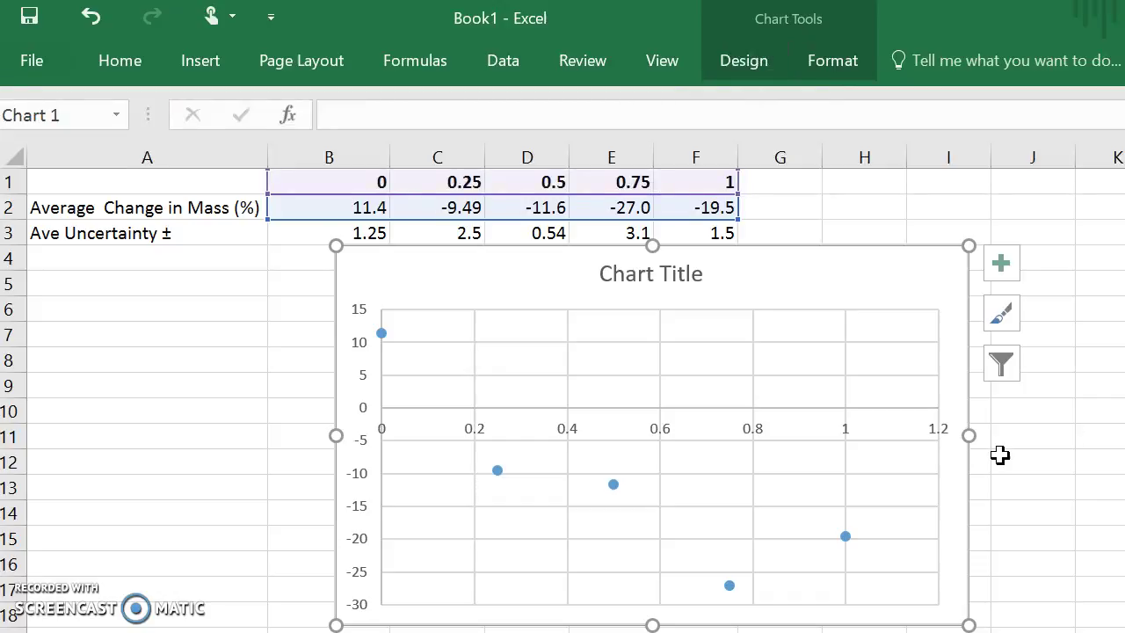
- Turn on Axis Titles so both chart axes show 'Axis Title' placeholders
{"action": "left_click", "coordinate": [1000, 262]}
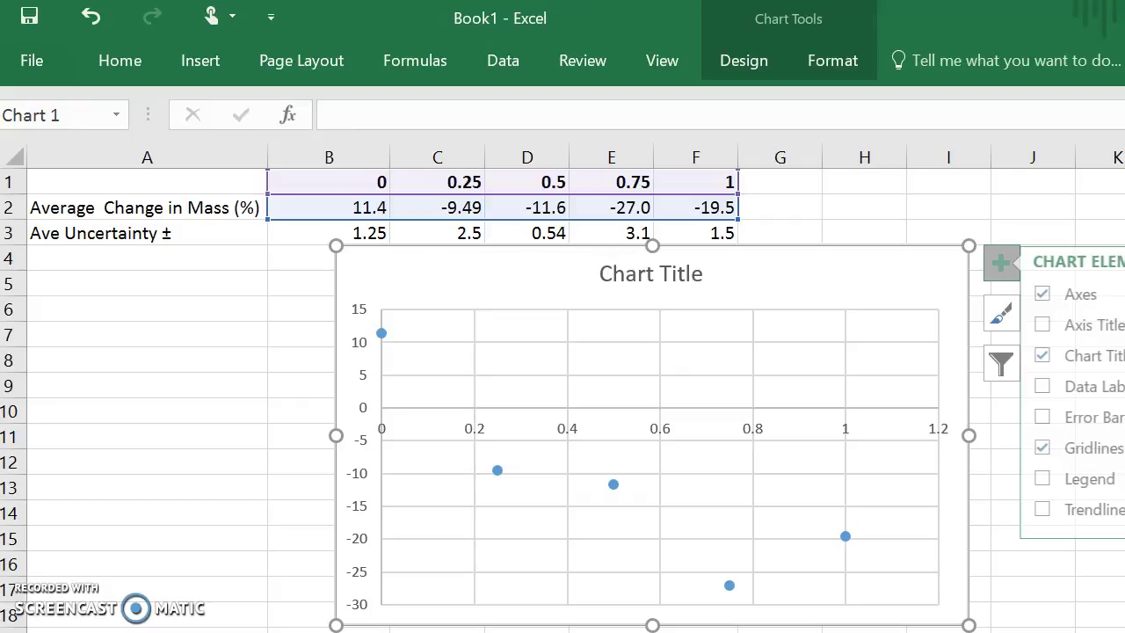
{"action": "left_click", "coordinate": [1052, 324]}
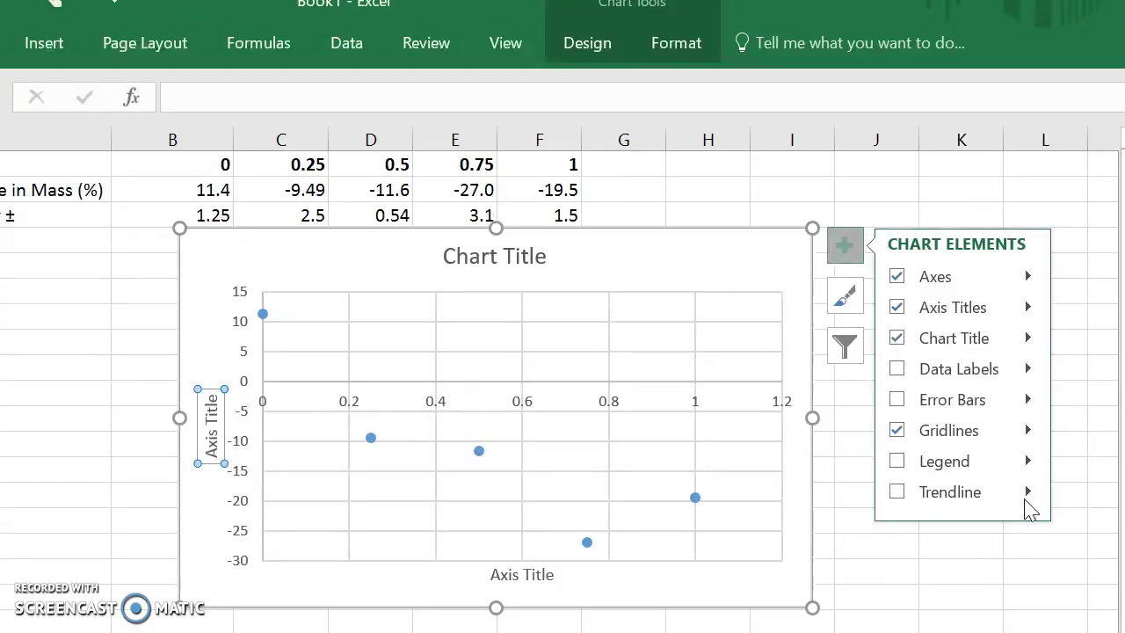
- Add a linear trendline showing its equation and R², with the label at the plot's top right
{"action": "left_click", "coordinate": [1027, 492]}
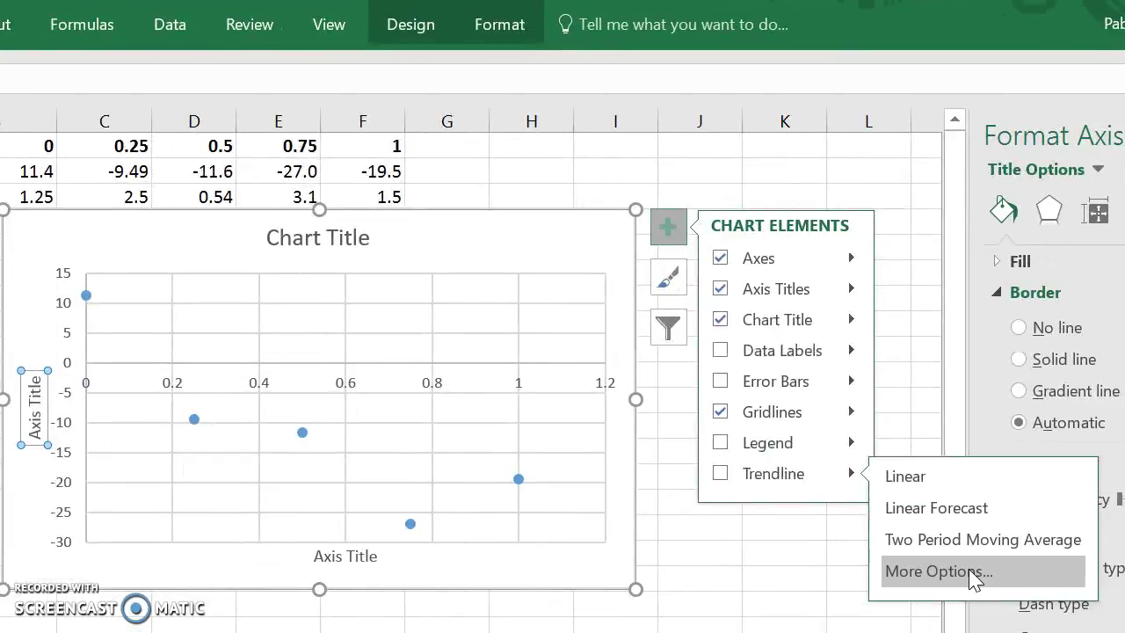
{"action": "left_click", "coordinate": [914, 571]}
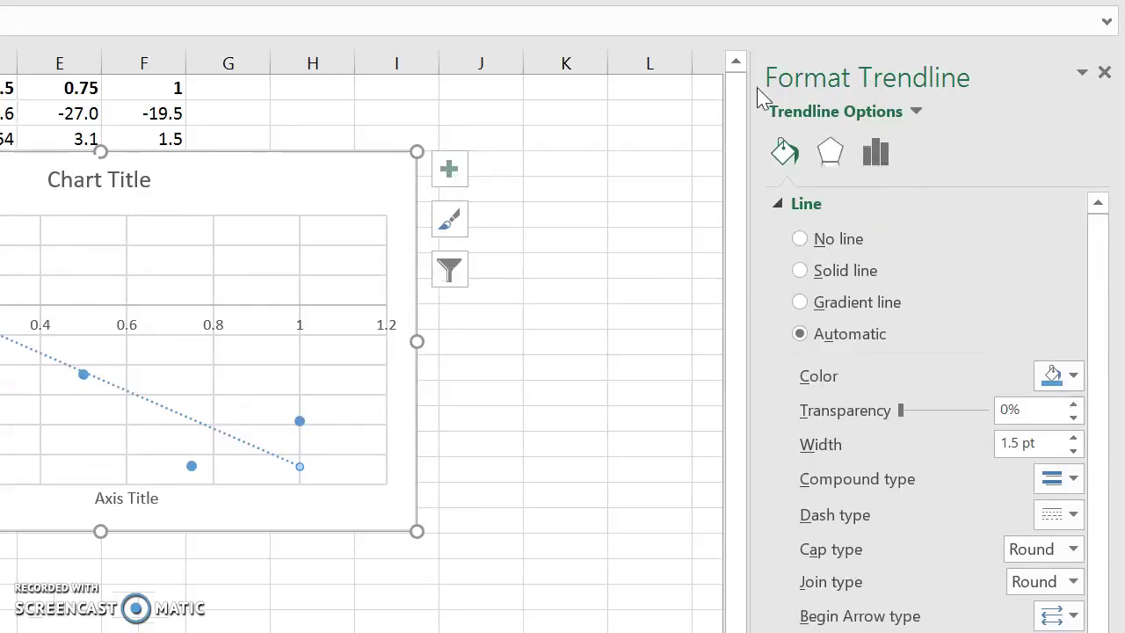
{"action": "left_click", "coordinate": [877, 155]}
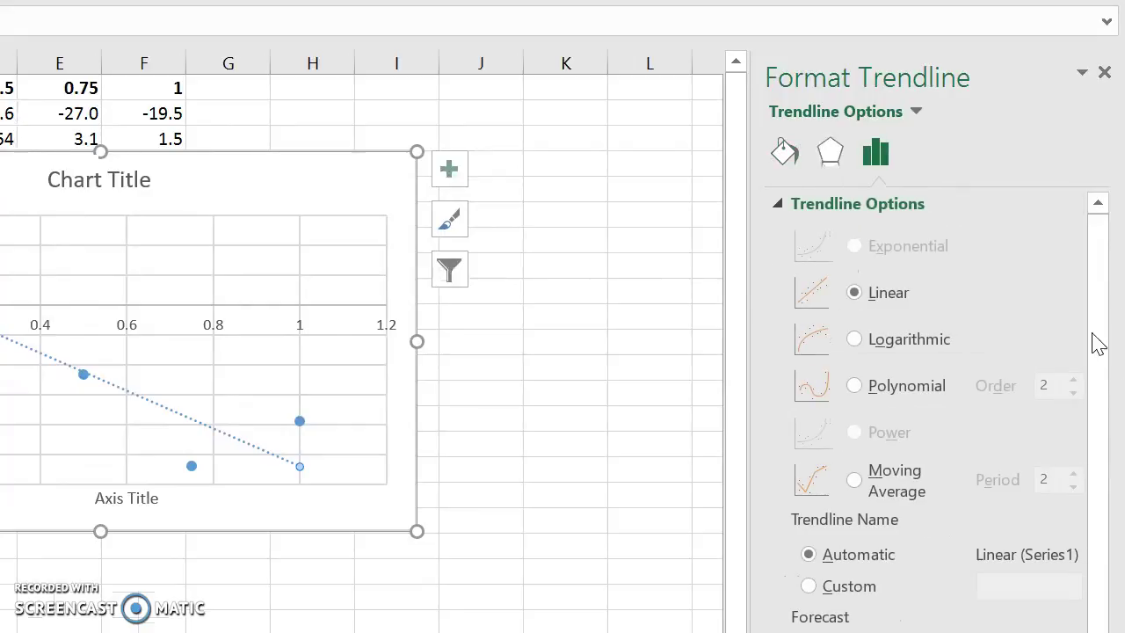
{"action": "scroll", "coordinate": [1097, 343], "scroll_direction": "down", "scroll_amount": 2}
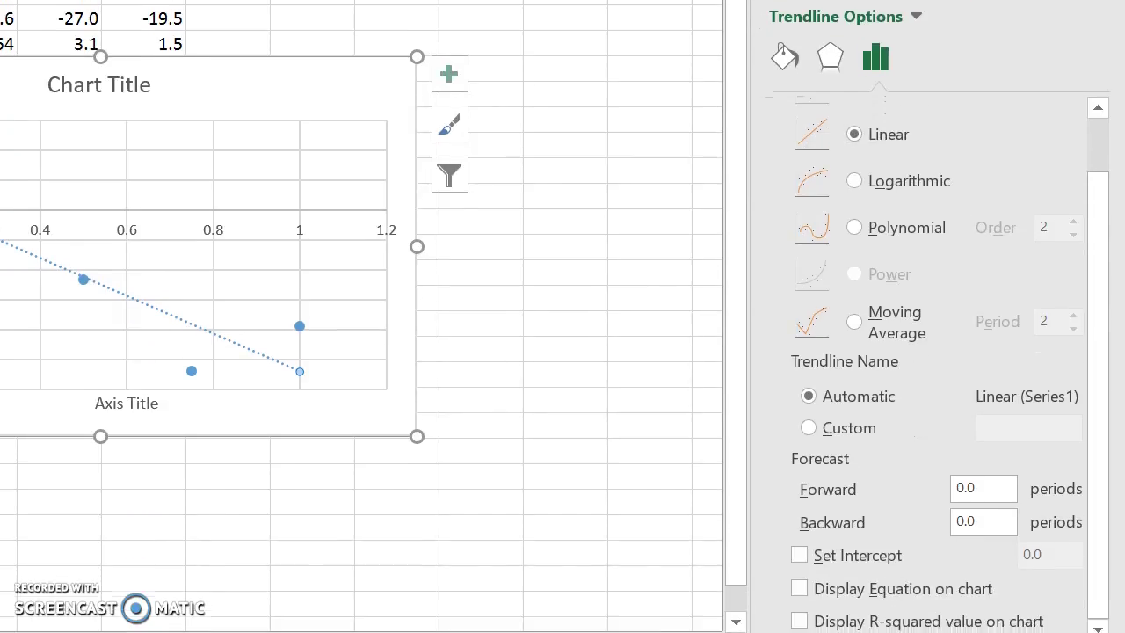
{"action": "left_click", "coordinate": [799, 578]}
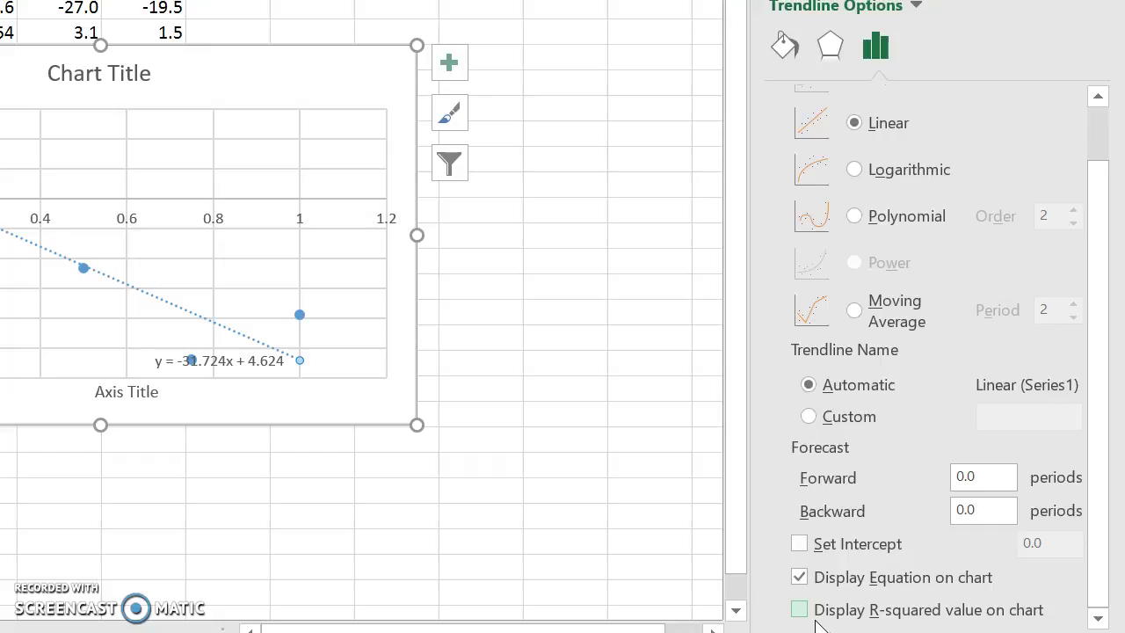
{"action": "left_click", "coordinate": [799, 610]}
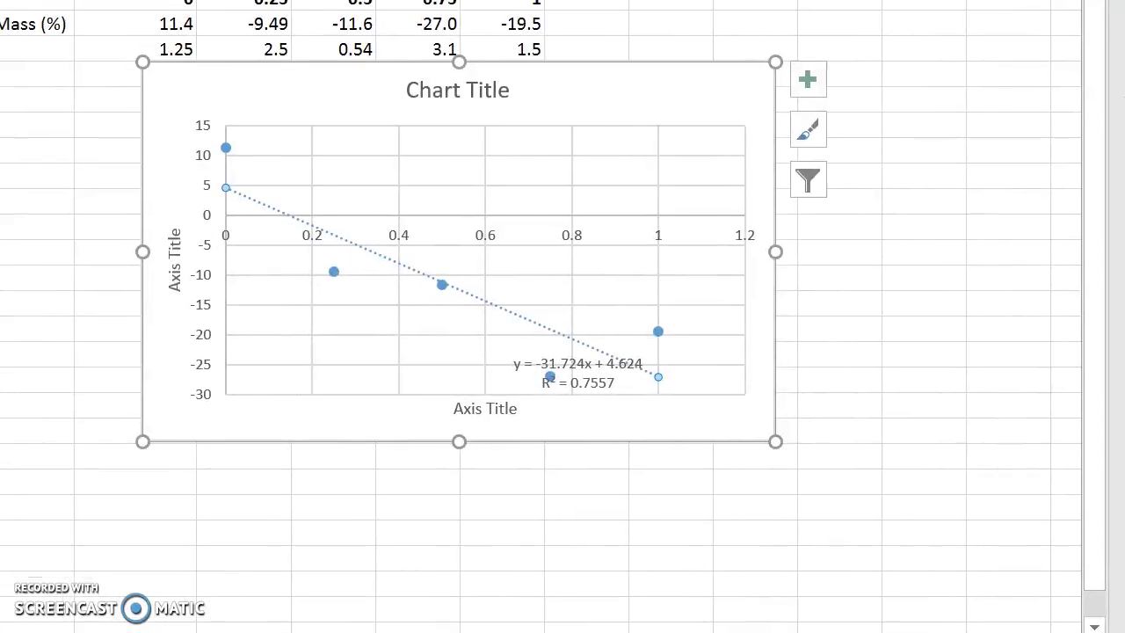
{"action": "left_click", "coordinate": [587, 380]}
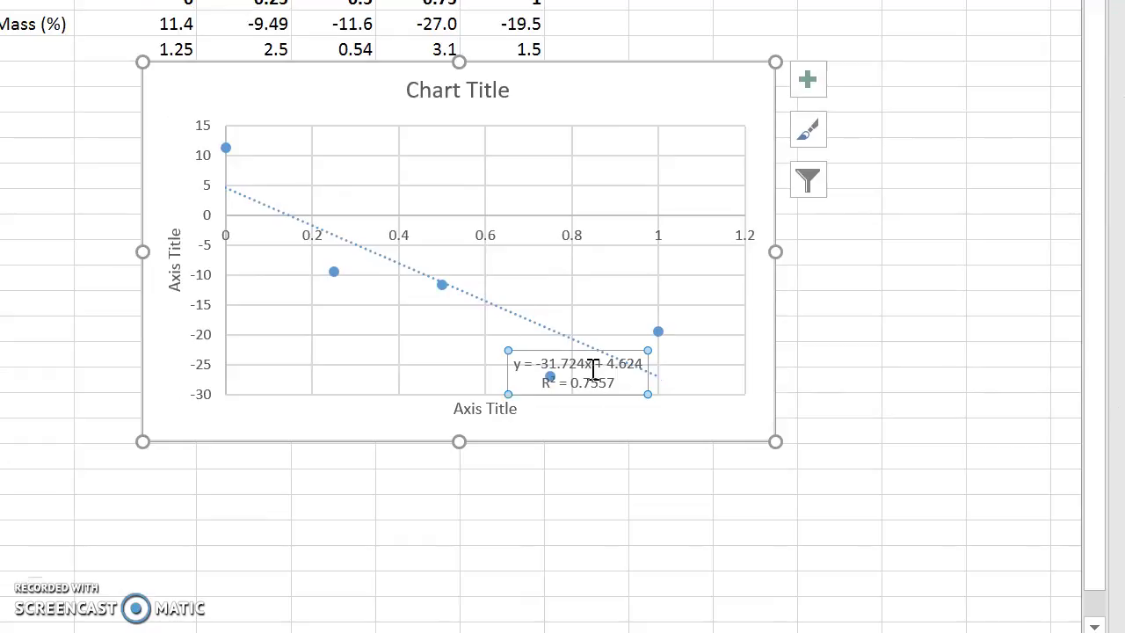
{"action": "left_click_drag", "start_coordinate": [563, 343], "coordinate": [1068, 418]}
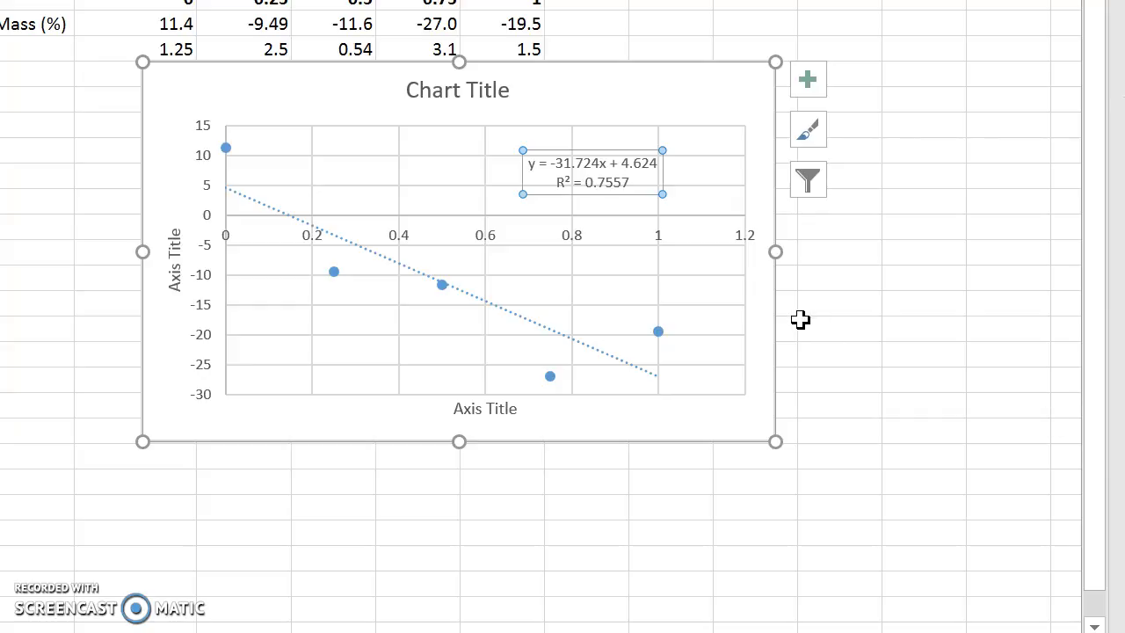
- Add error bars to all five data points and select the horizontal error bars
{"action": "left_click", "coordinate": [809, 89]}
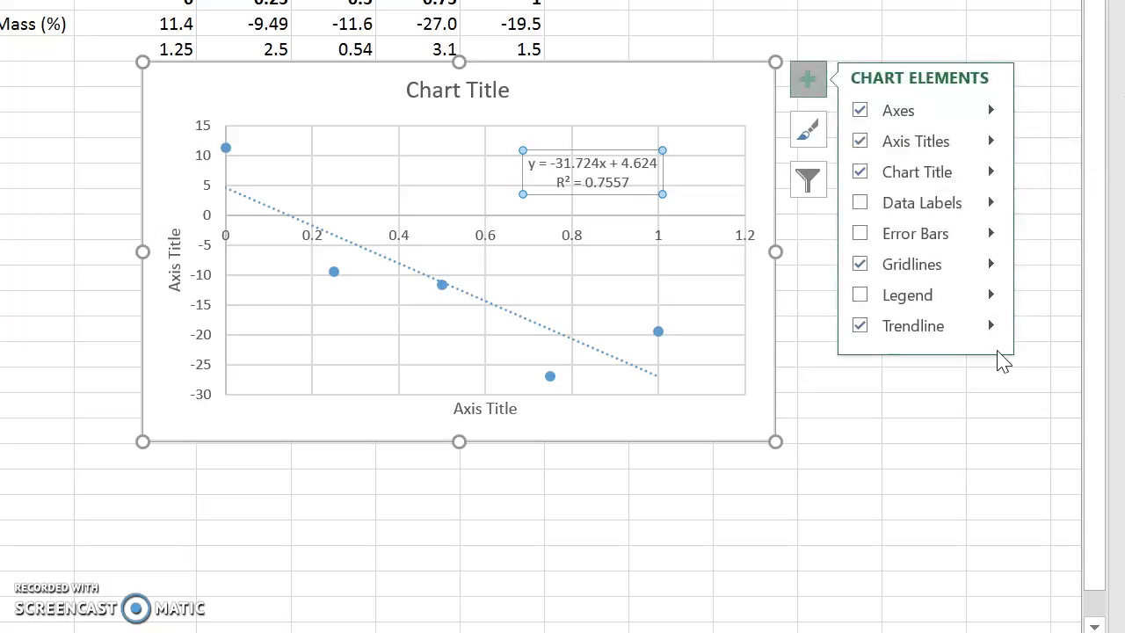
{"action": "left_click", "coordinate": [860, 233]}
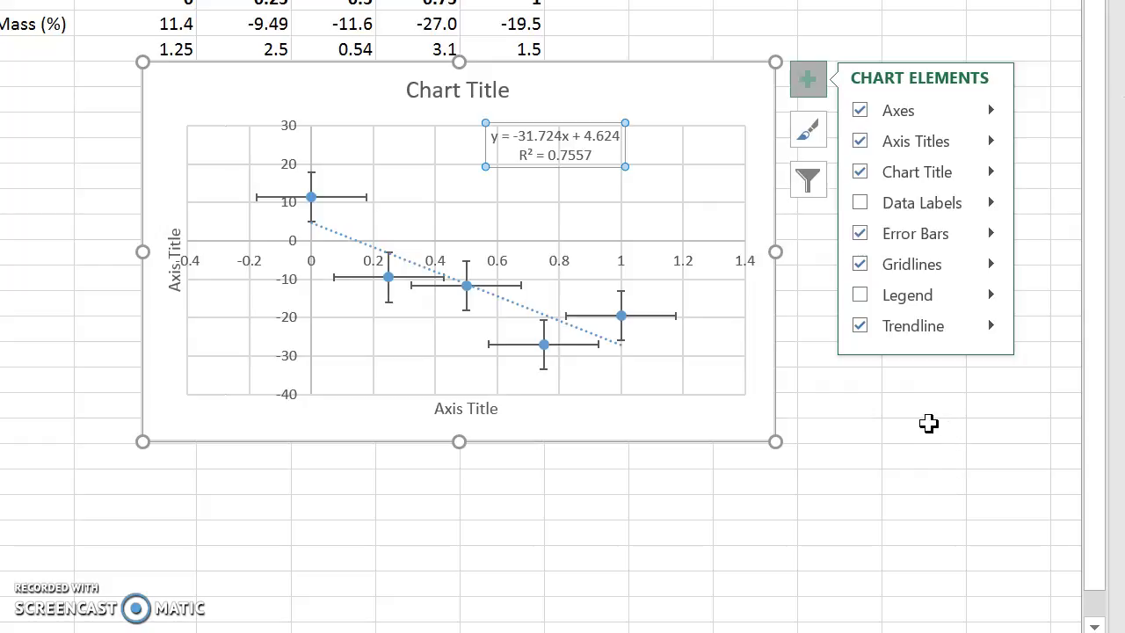
{"action": "left_click", "coordinate": [660, 317]}
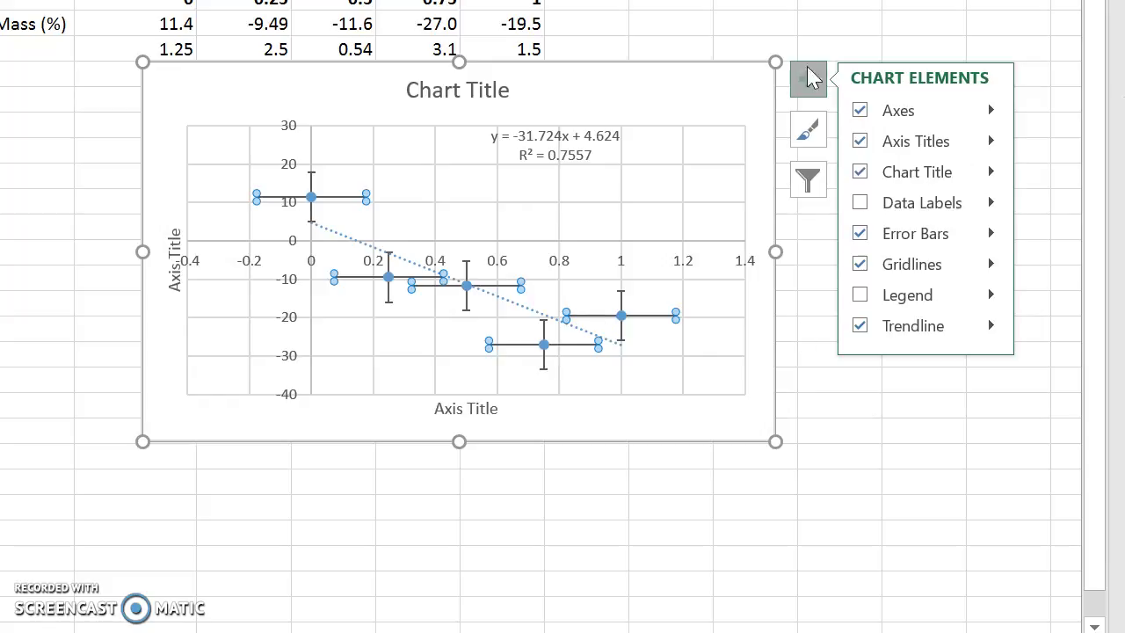
- Give the horizontal error bars custom positive and negative values of 0.03
{"action": "key", "text": "ctrl+1"}
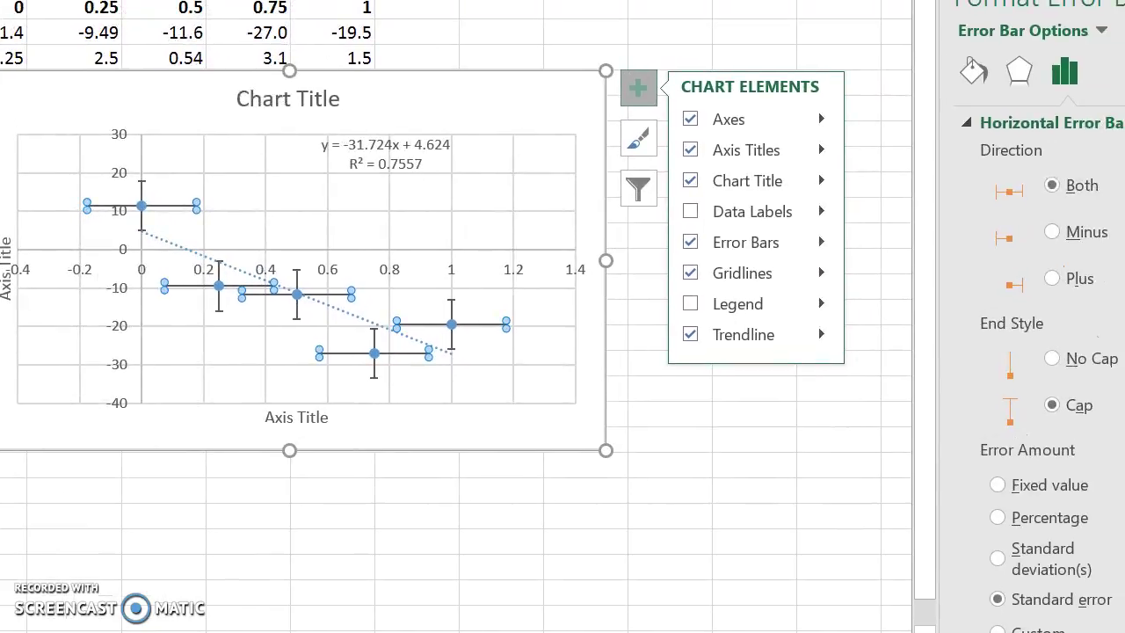
{"action": "left_click", "coordinate": [823, 243]}
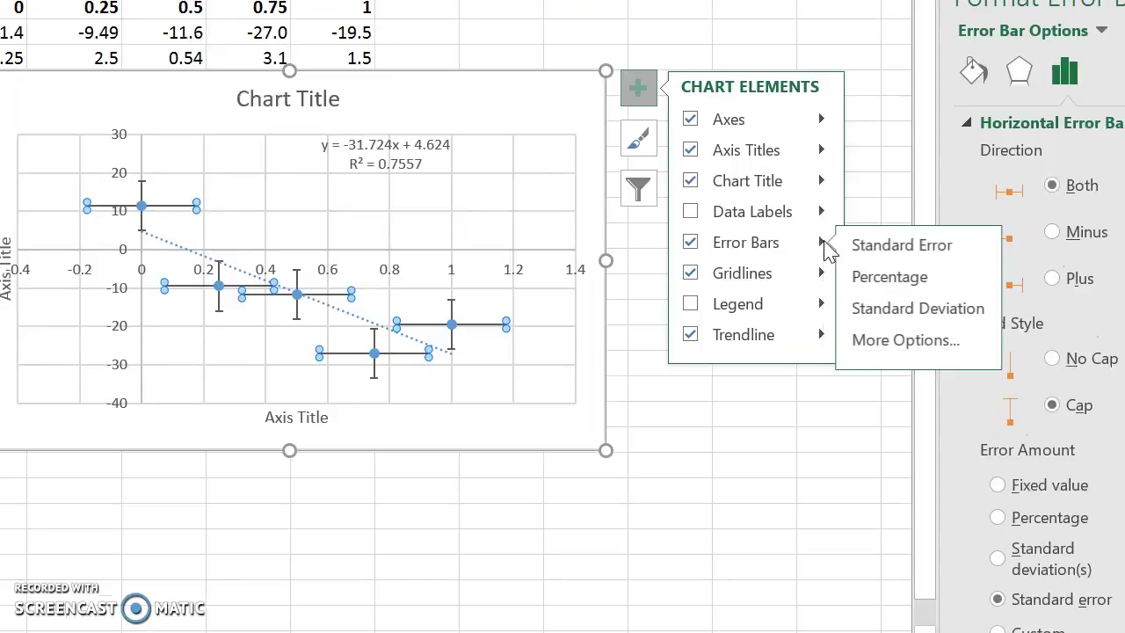
{"action": "left_click", "coordinate": [918, 341]}
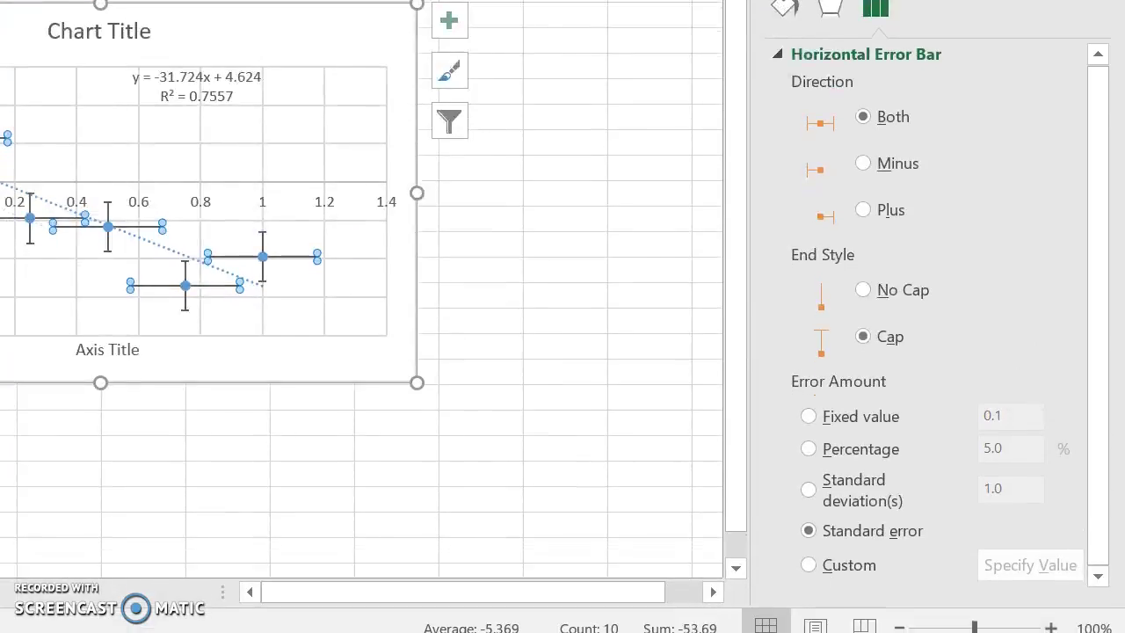
{"action": "left_click", "coordinate": [807, 583]}
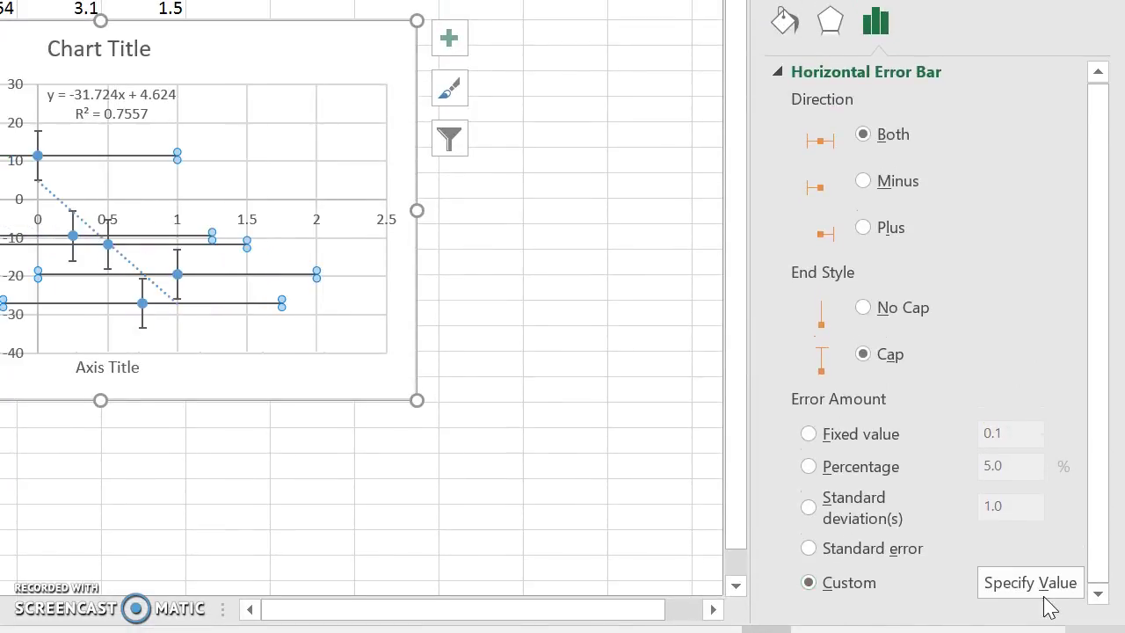
{"action": "left_click", "coordinate": [1042, 596]}
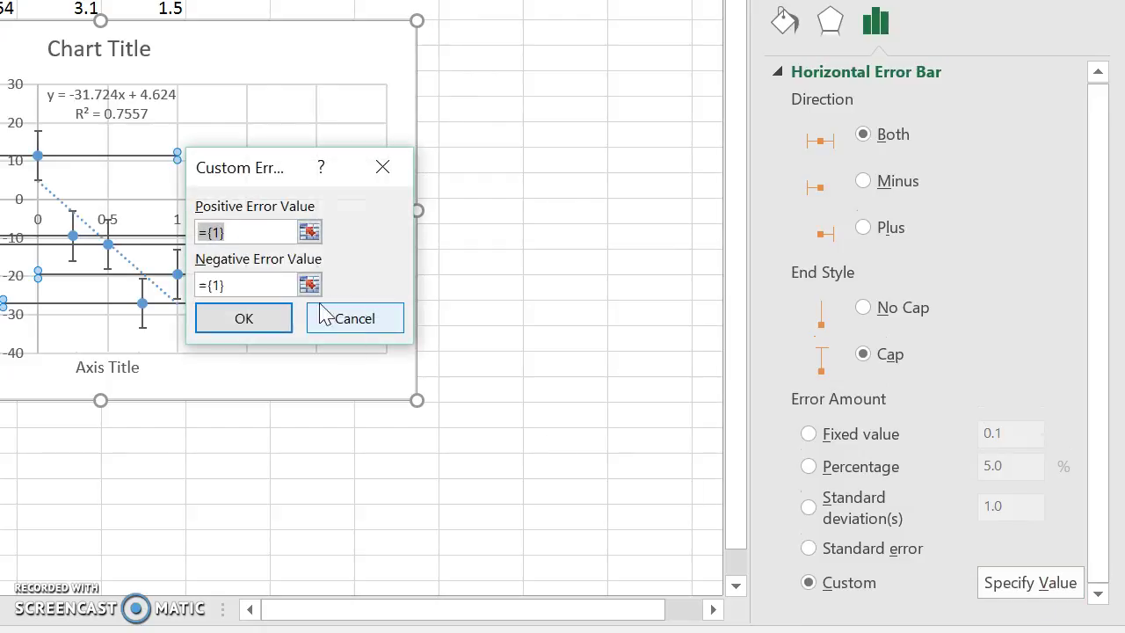
{"action": "key", "text": "BackSpace"}
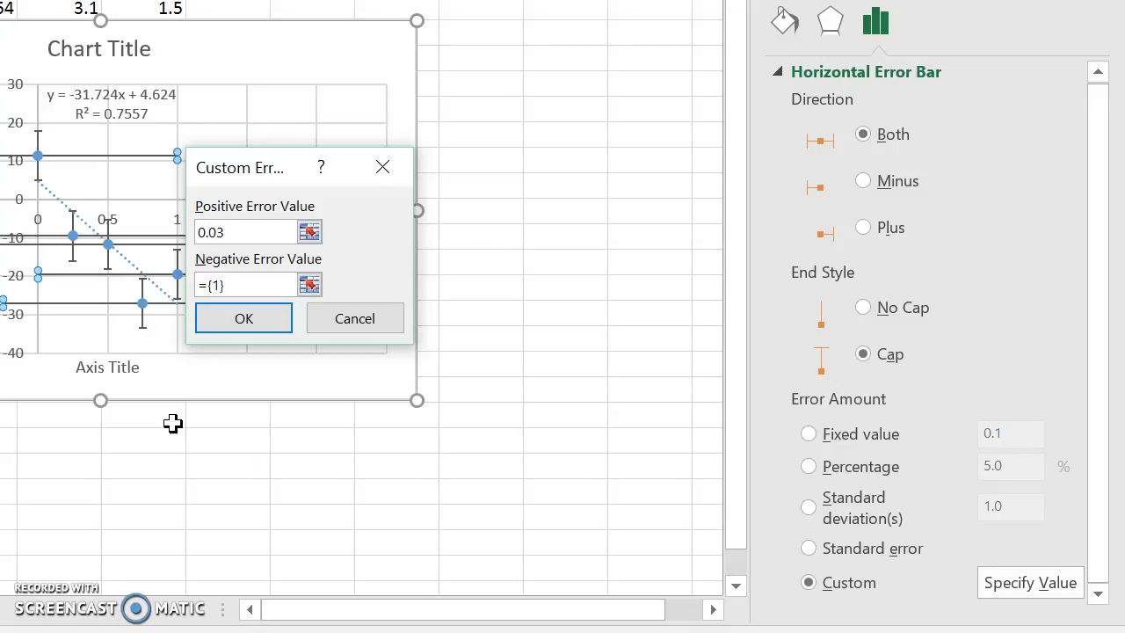
{"action": "left_click_drag", "start_coordinate": [246, 285], "coordinate": [132, 290]}
{"action": "type", "text": "0."}
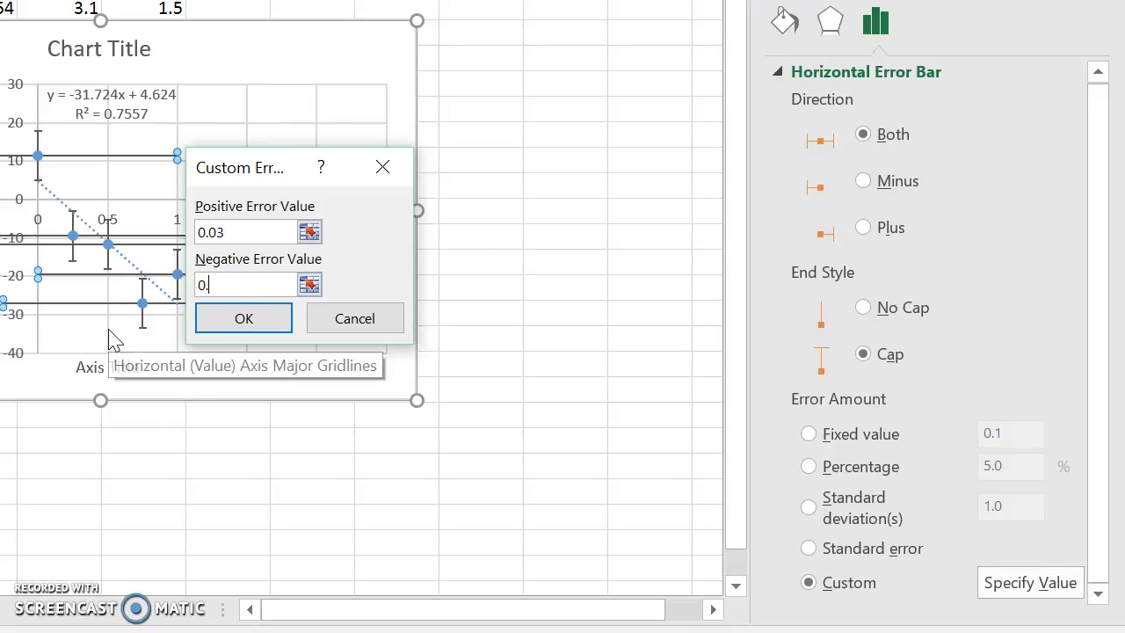
{"action": "type", "text": "03"}
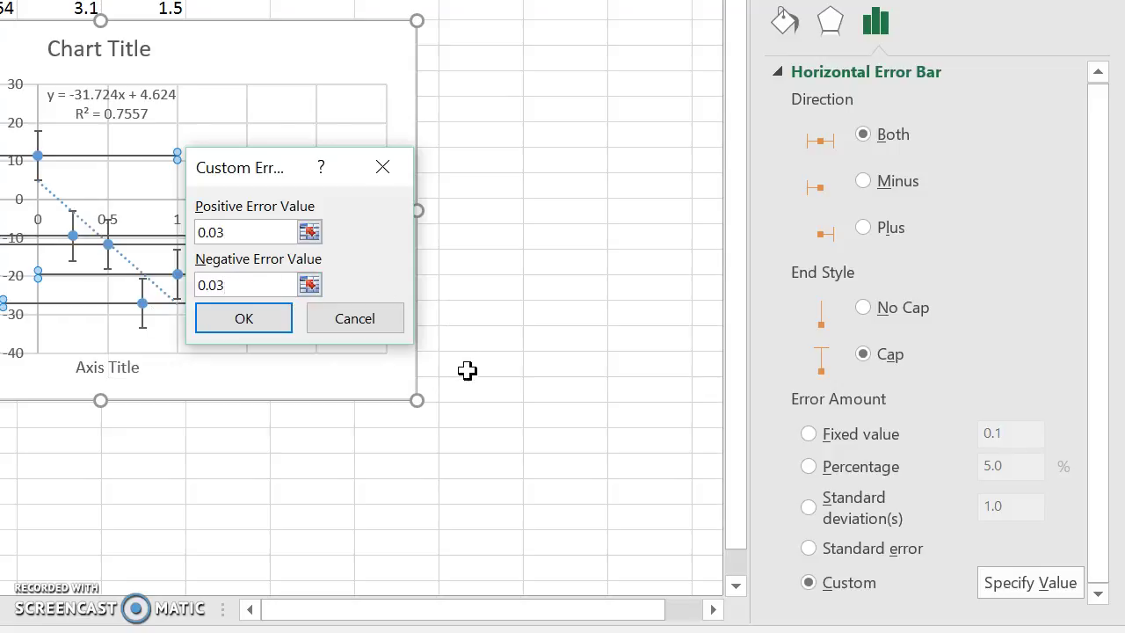
{"action": "left_click", "coordinate": [250, 332]}
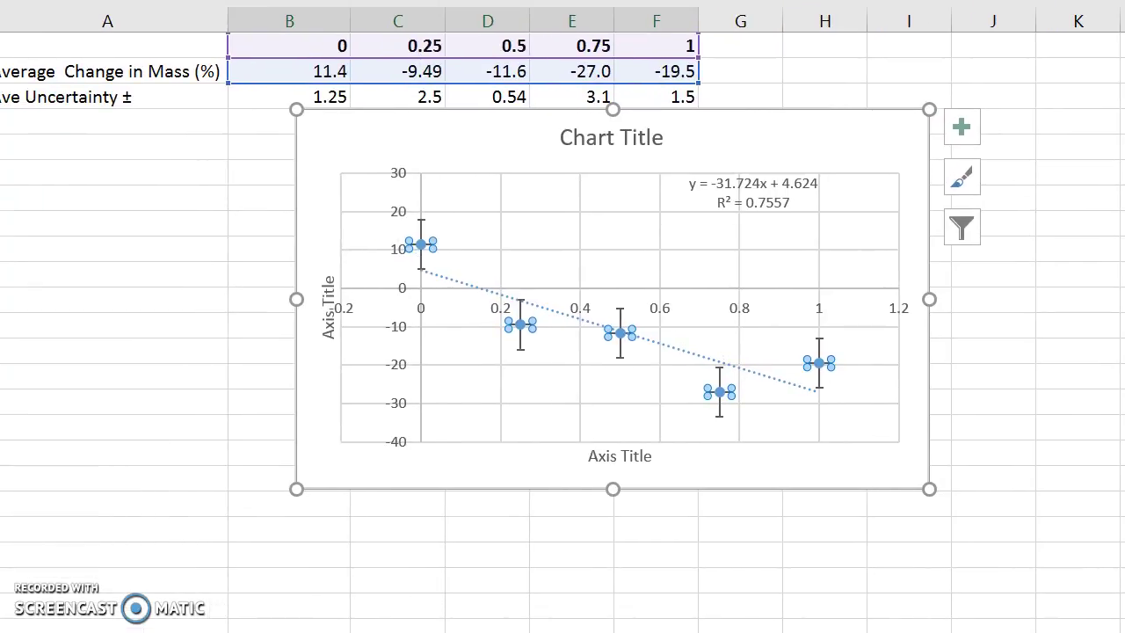
- Move the chart slightly lower on the sheet and select the uncertainty values in B3:F3
{"action": "left_click", "coordinate": [420, 221]}
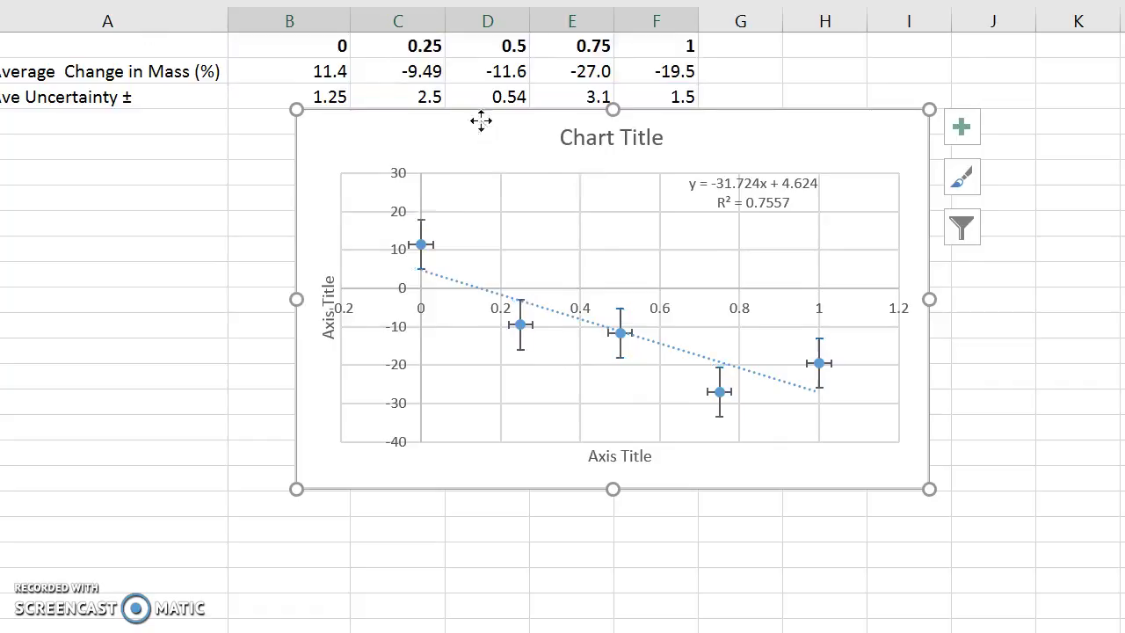
{"action": "left_click_drag", "start_coordinate": [482, 117], "coordinate": [465, 159]}
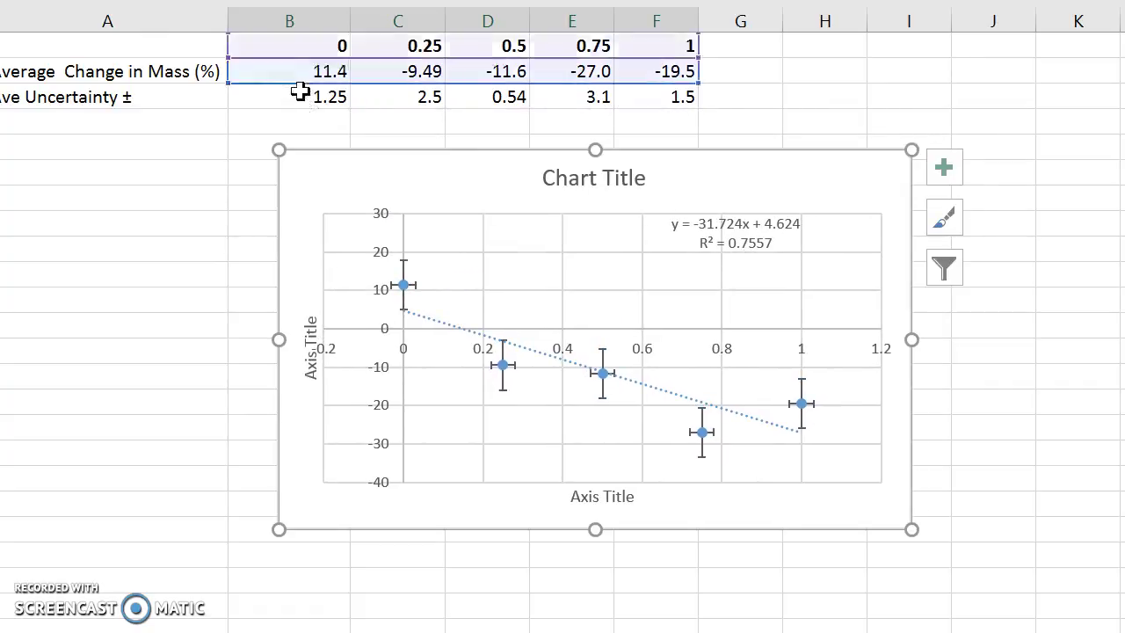
{"action": "left_click_drag", "start_coordinate": [300, 91], "coordinate": [660, 106]}
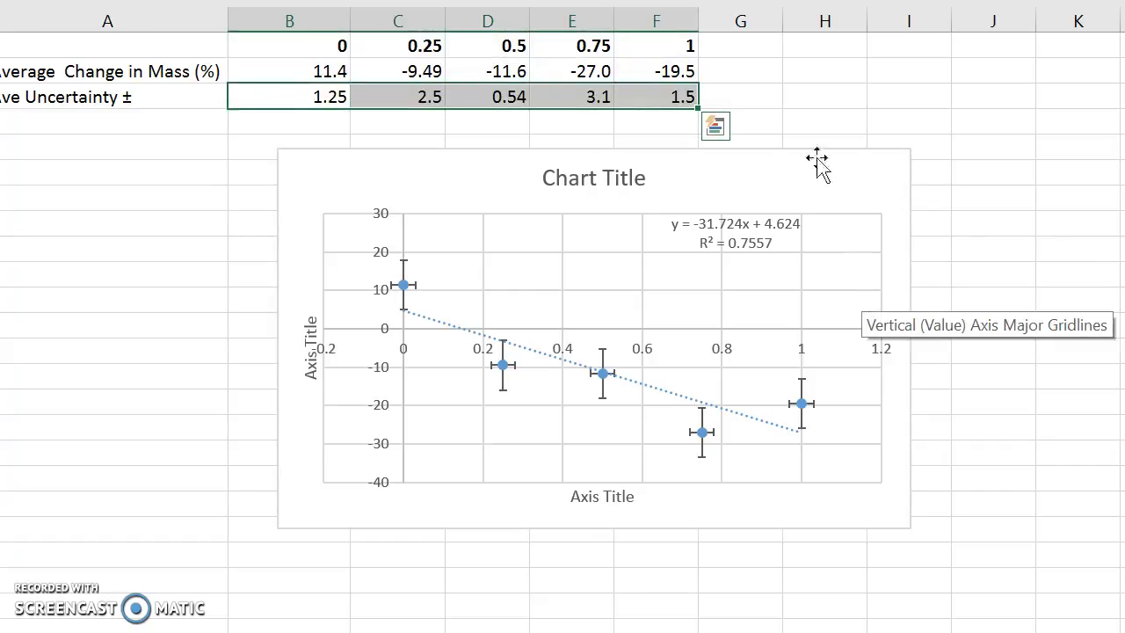
- Set the vertical error bars' custom plus and minus values to =Sheet1!$B$3:$F$3
{"action": "left_click", "coordinate": [904, 142]}
{"action": "left_click", "coordinate": [403, 265]}
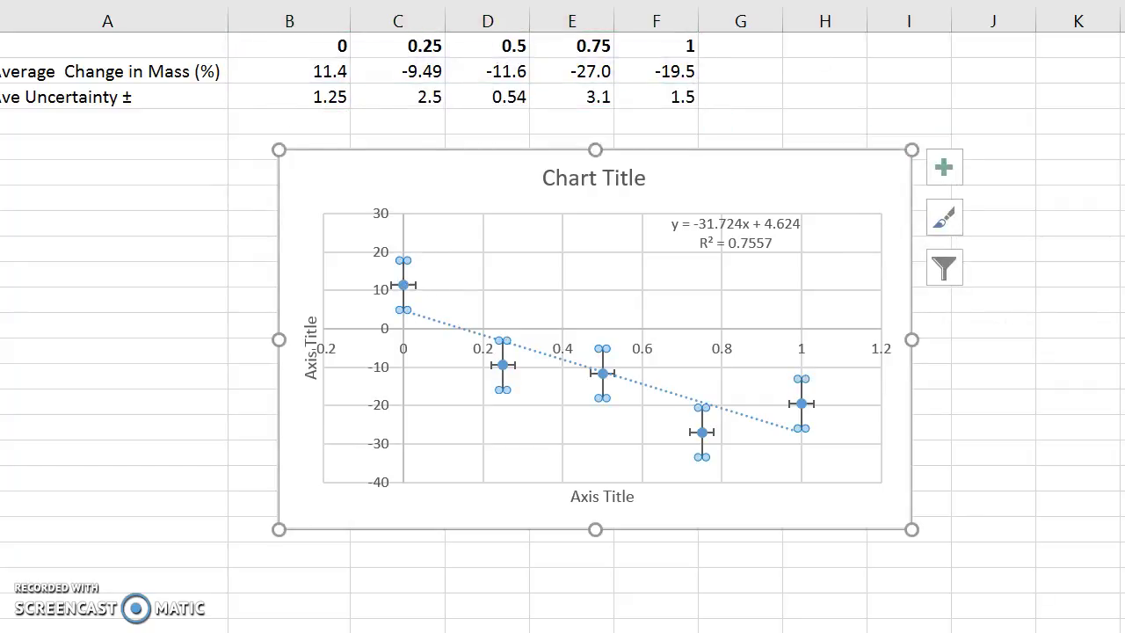
{"action": "key", "text": "ctrl+1"}
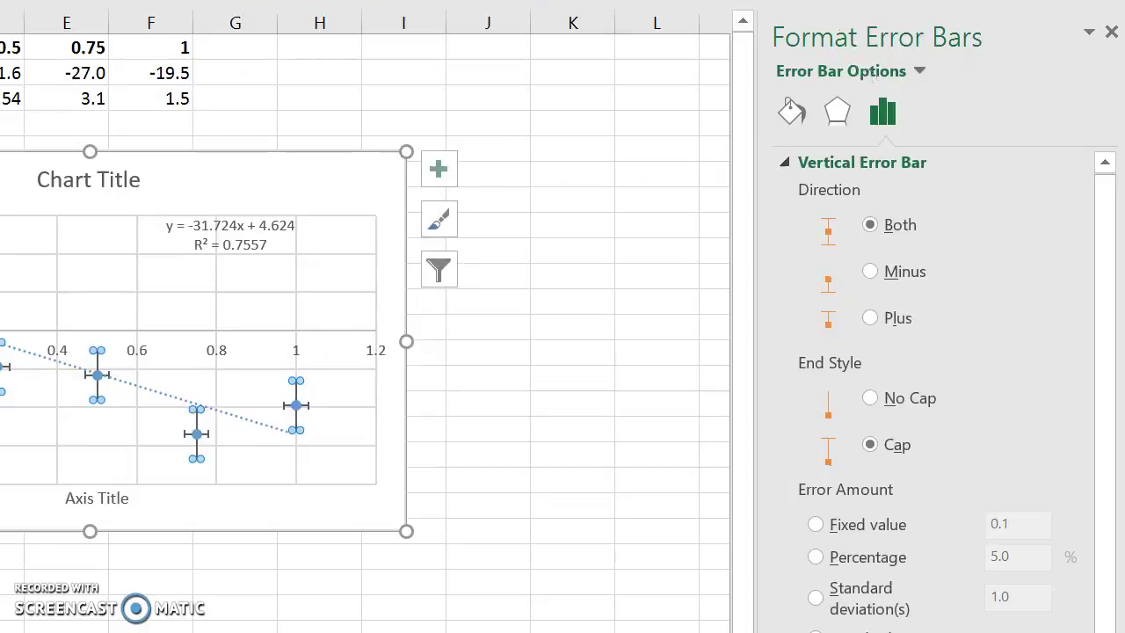
{"action": "left_click", "coordinate": [809, 603]}
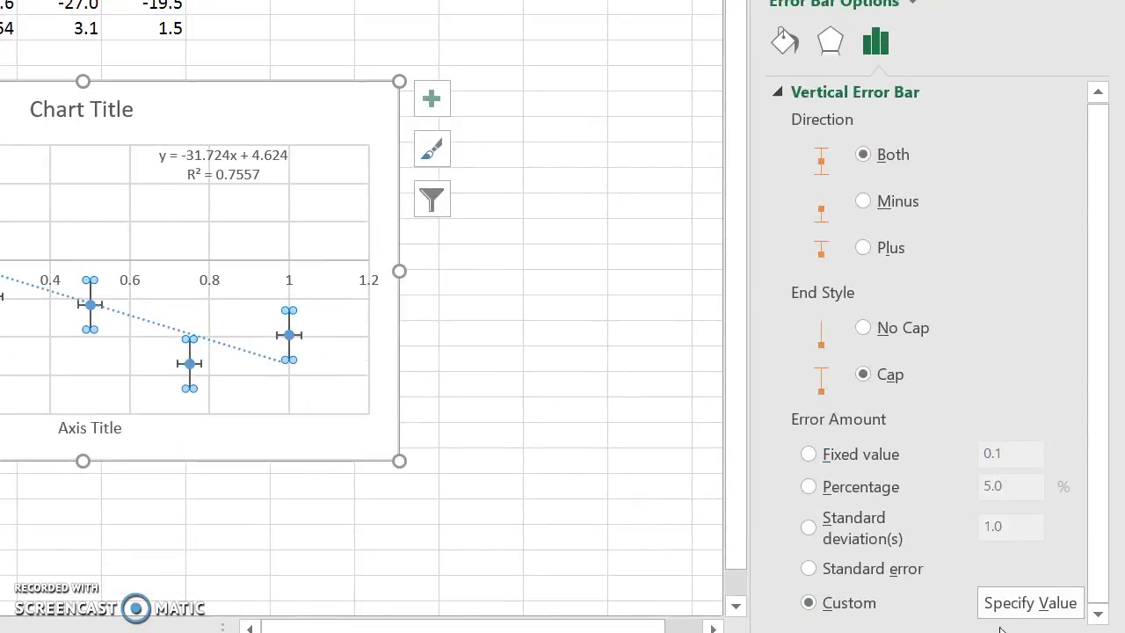
{"action": "left_click", "coordinate": [1012, 605]}
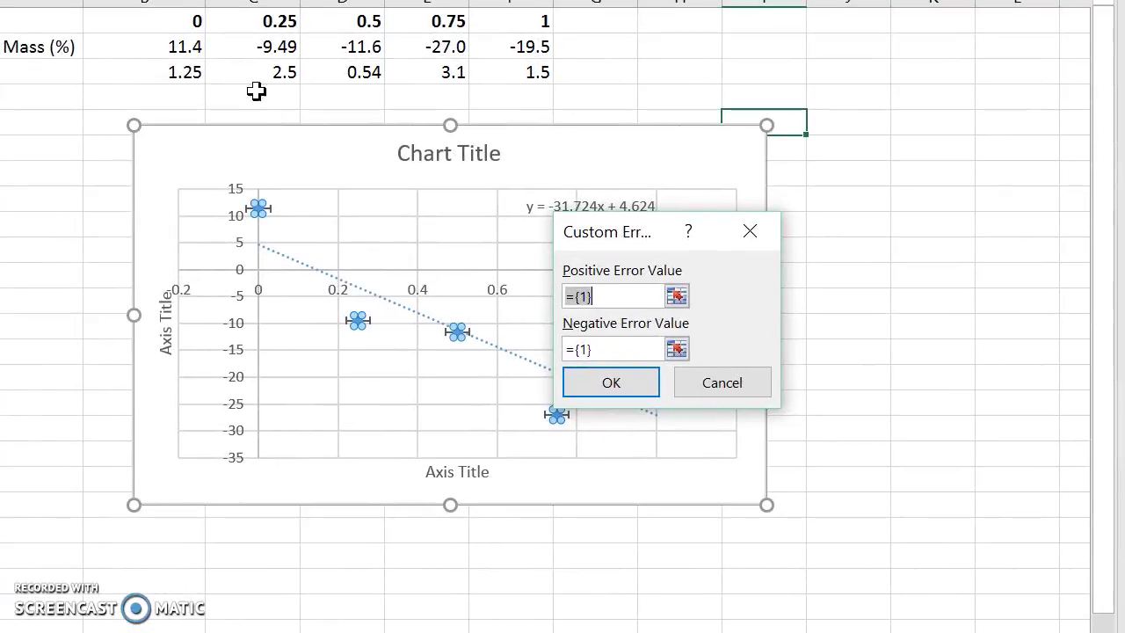
{"action": "key", "text": "Delete"}
{"action": "left_click_drag", "start_coordinate": [181, 70], "coordinate": [508, 70]}
{"action": "left_click", "coordinate": [639, 348]}
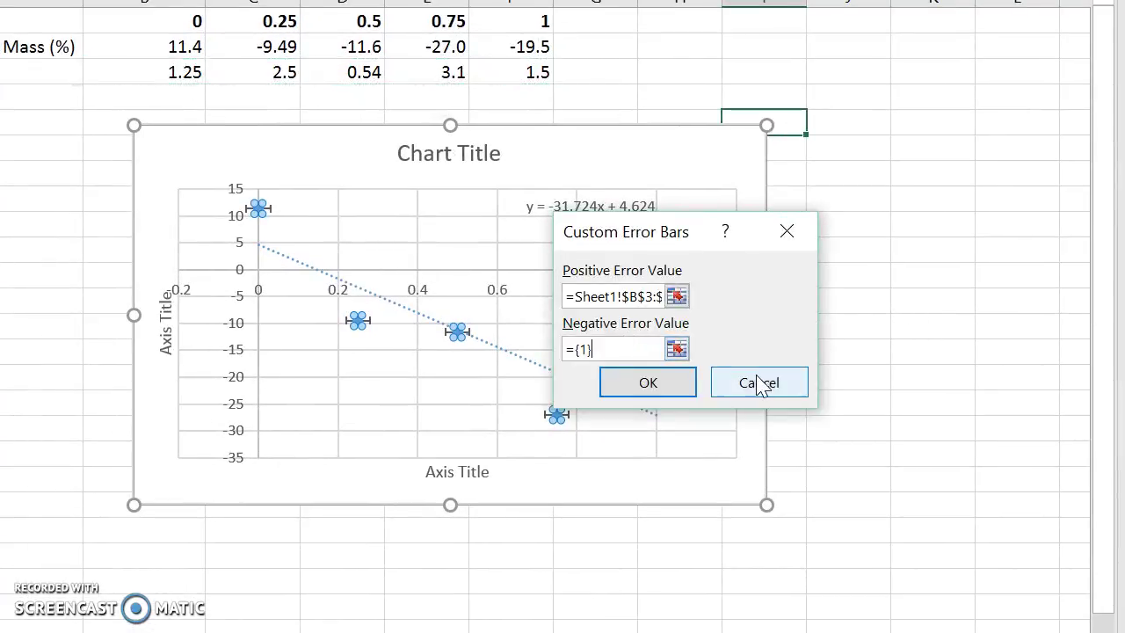
{"action": "key", "text": "BackSpace"}
{"action": "key", "text": "BackSpace"}
{"action": "key", "text": "BackSpace"}
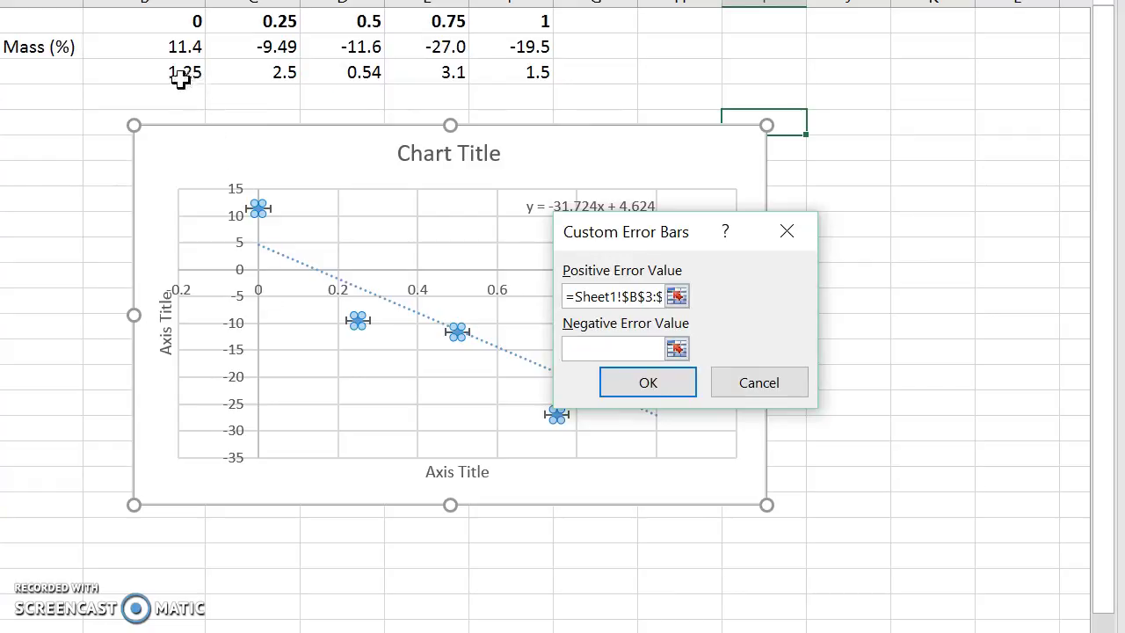
{"action": "left_click_drag", "start_coordinate": [176, 74], "coordinate": [538, 70]}
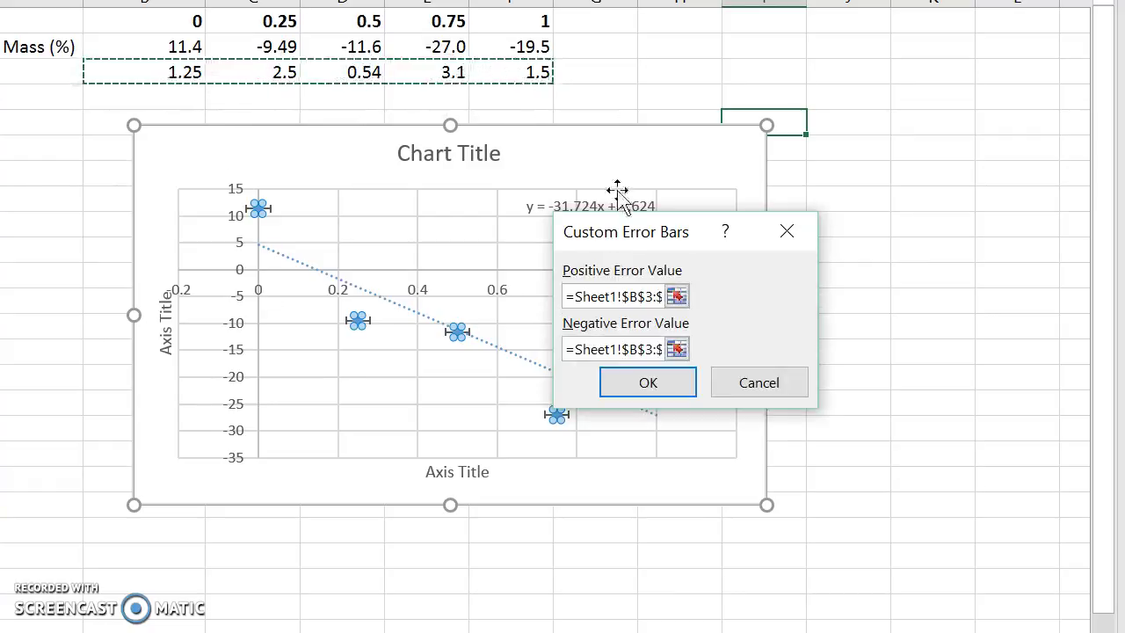
{"action": "left_click", "coordinate": [670, 383]}
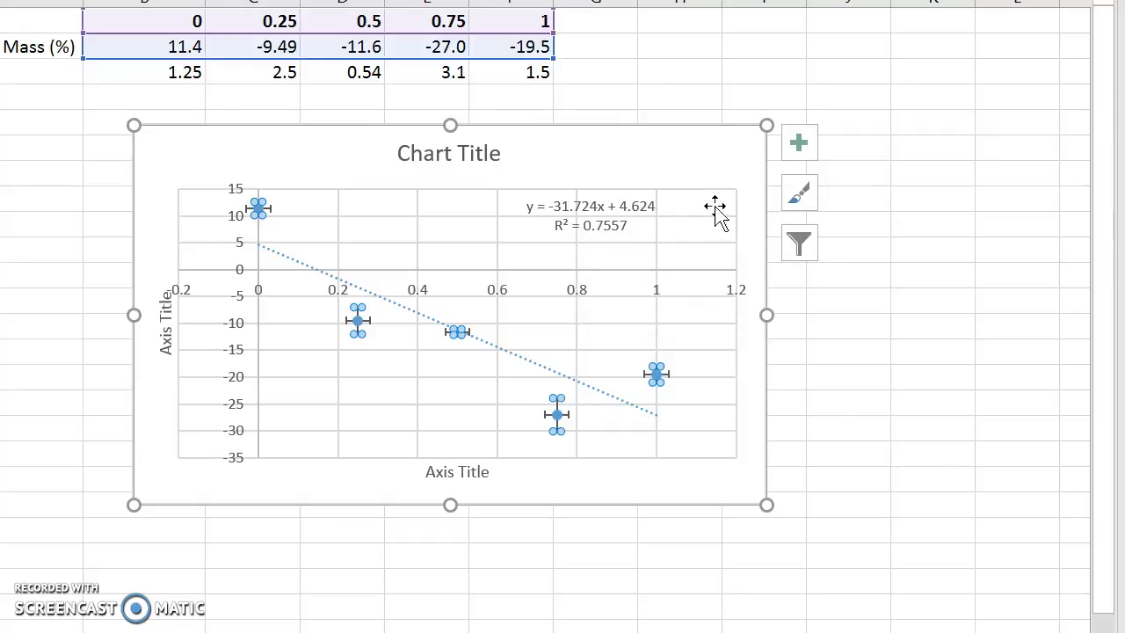
{"action": "left_click", "coordinate": [711, 151]}
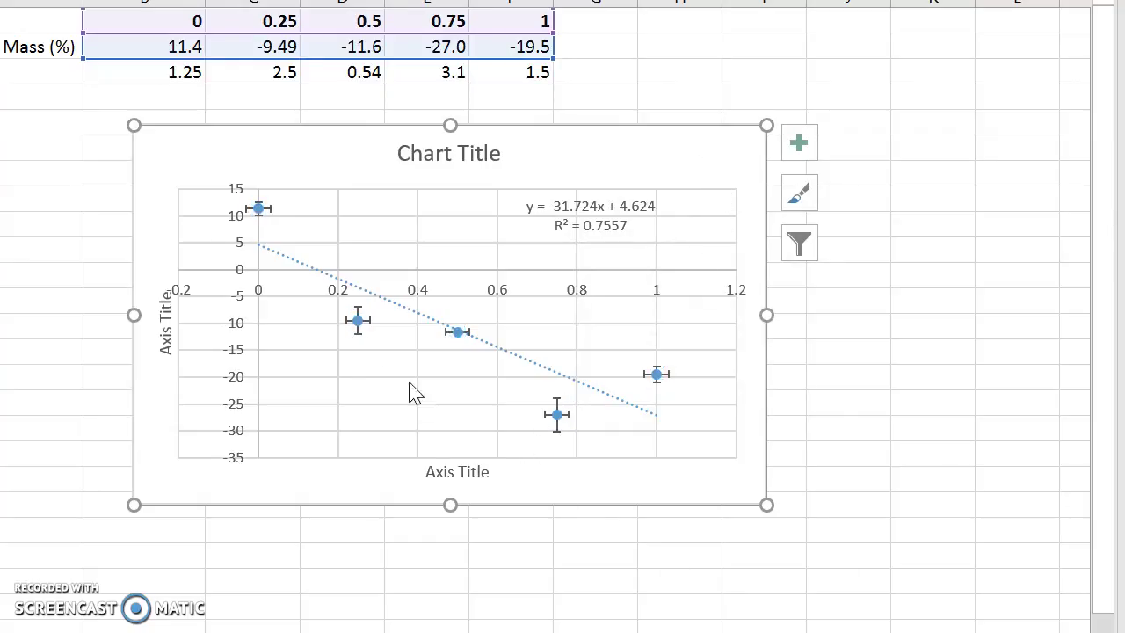